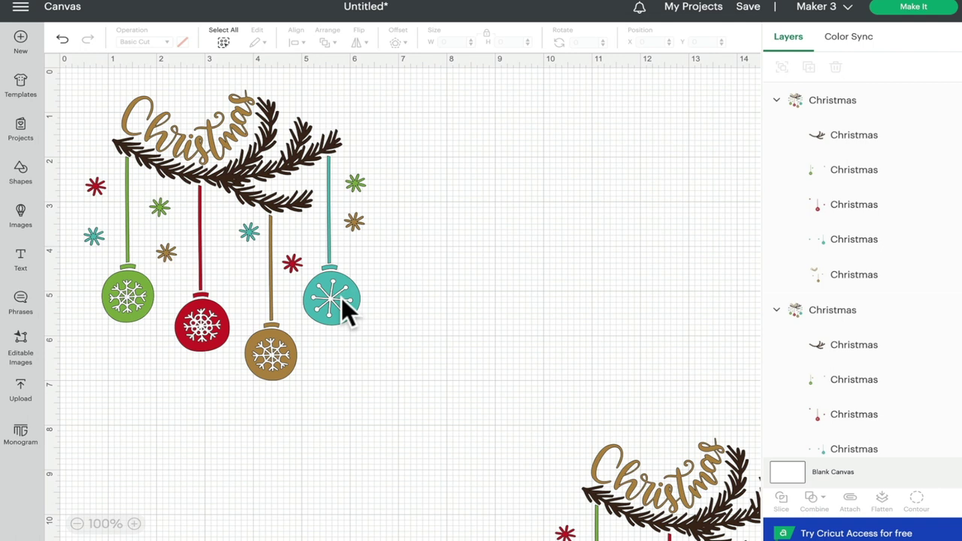
- Ungroup the ornament, hide the branch, green, red and teal layers, and select the gold layer
left_click(248, 191)
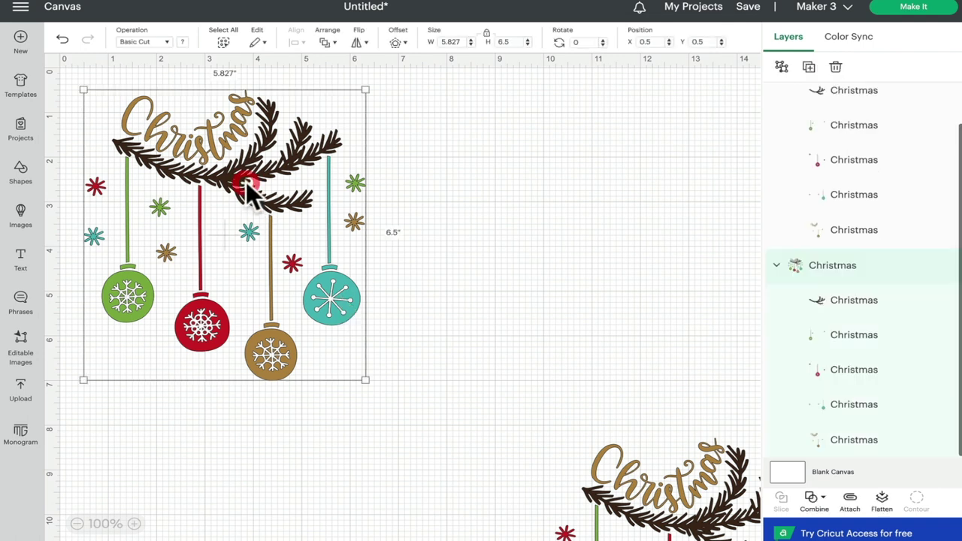
left_click(782, 67)
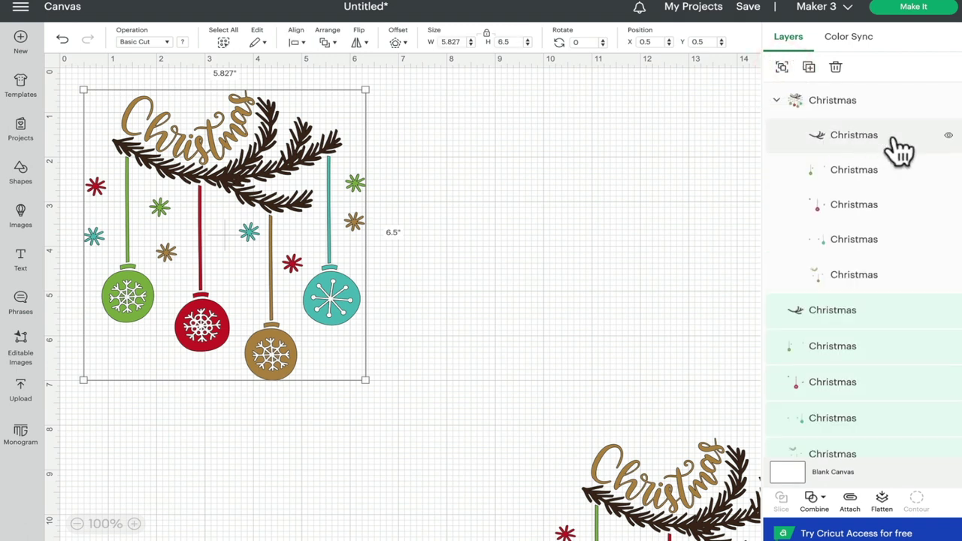
left_click(947, 136)
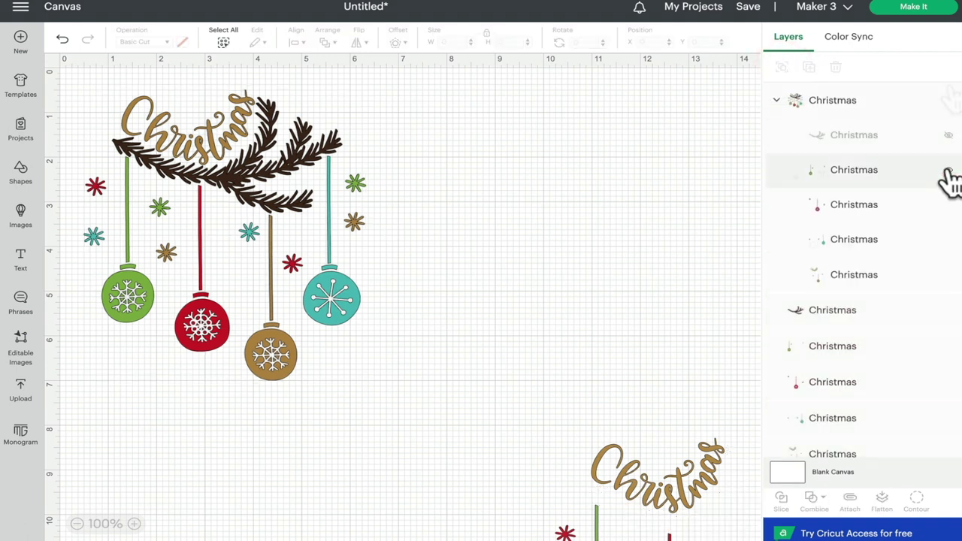
left_click(948, 170)
left_click(947, 100)
left_click(947, 136)
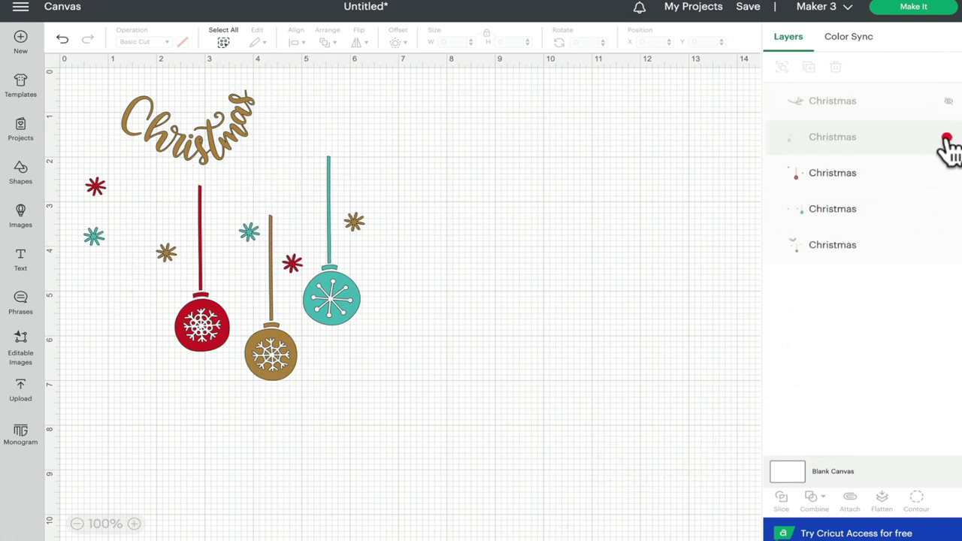
left_click(948, 173)
left_click(948, 209)
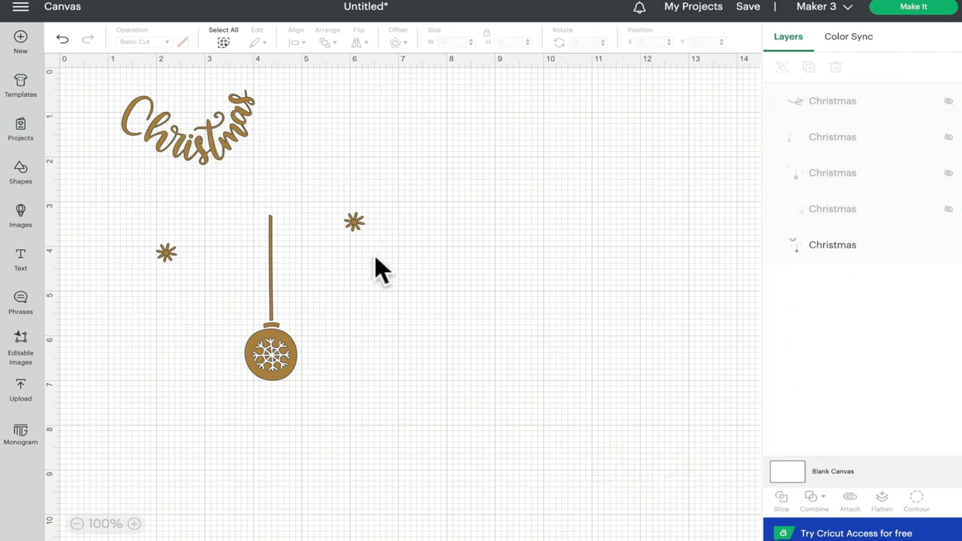
left_click(223, 143)
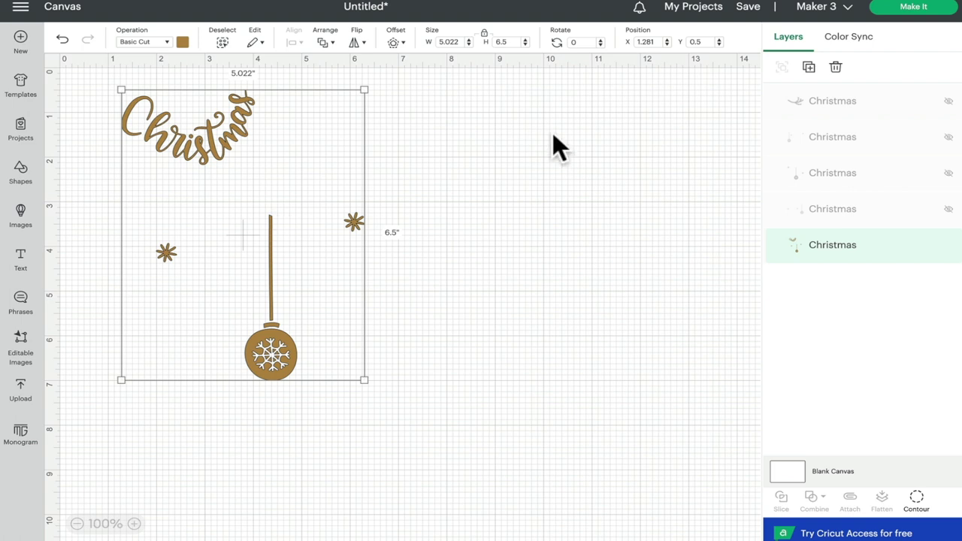
left_click(917, 498)
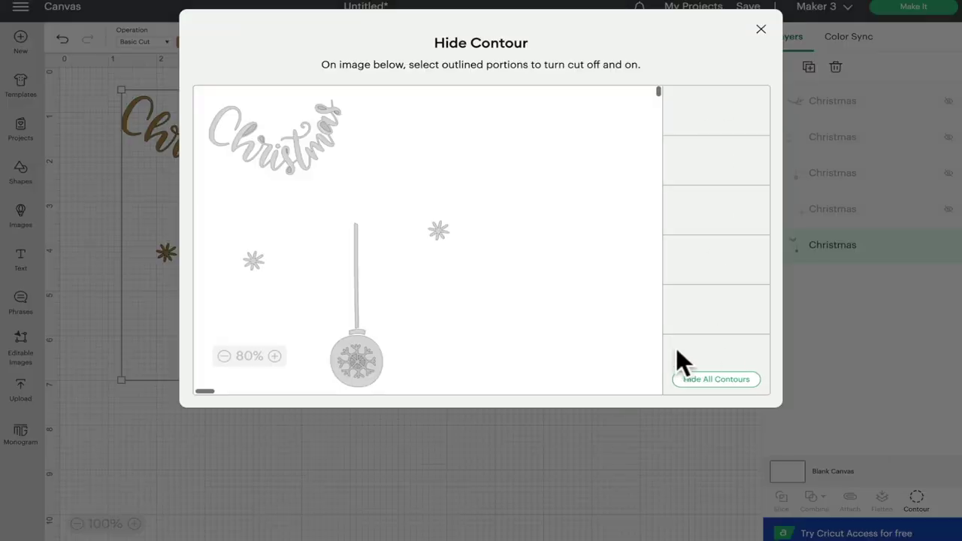
- Exclude the left small star, hanging string, cap, gold ornament circle and snowflake from the gold cut
left_click(254, 261)
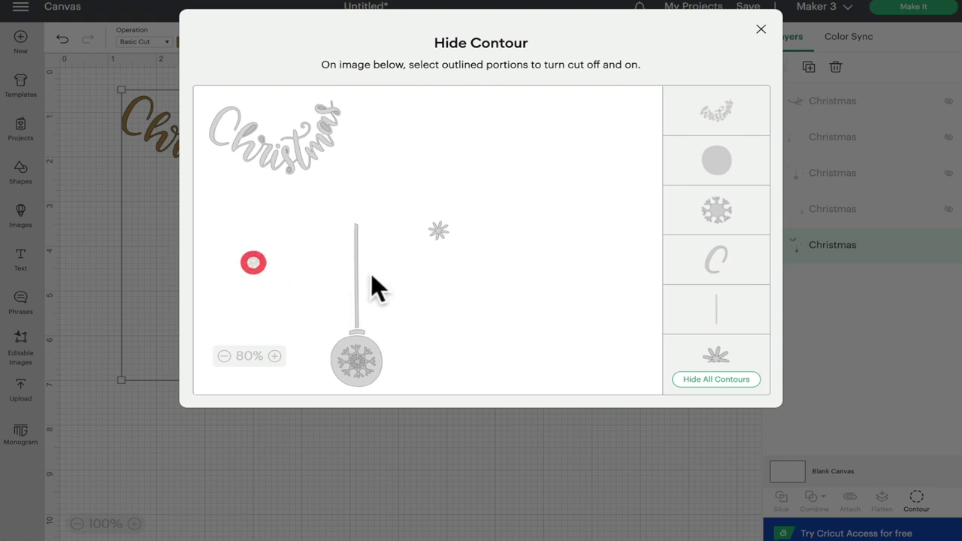
left_click(355, 264)
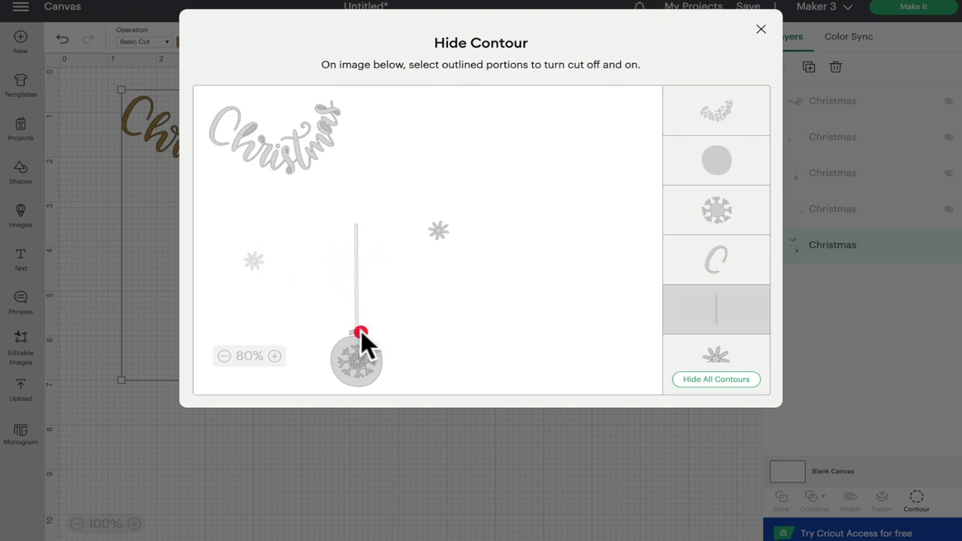
left_click(361, 332)
left_click(381, 344)
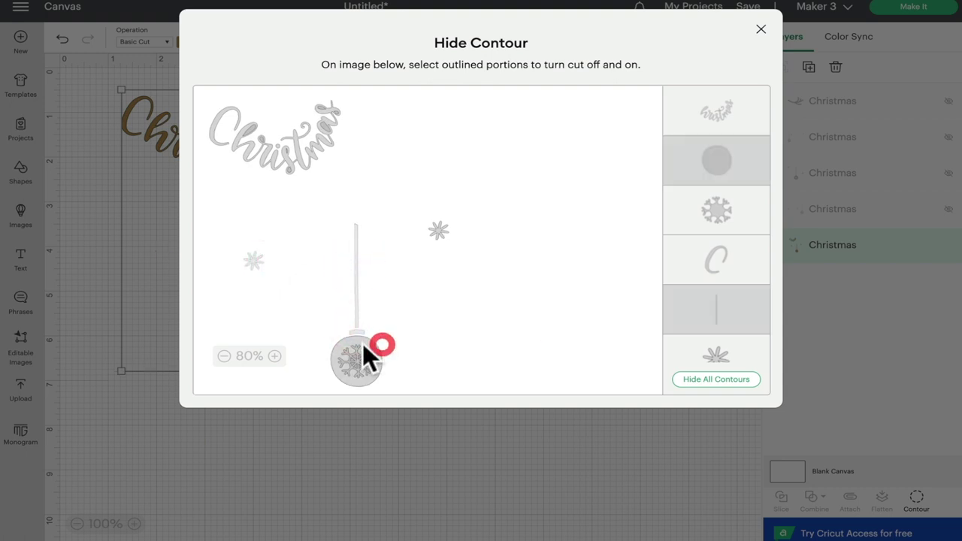
left_click(352, 346)
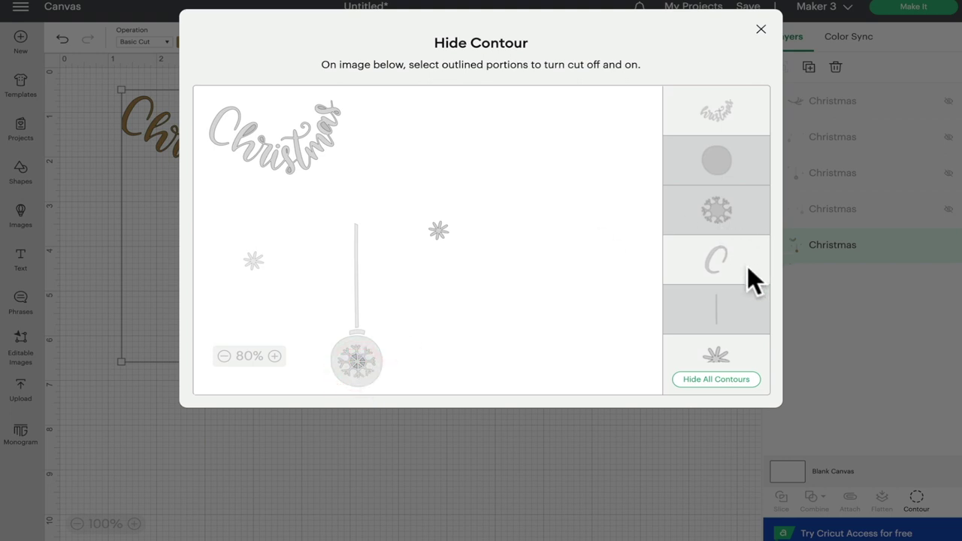
- Exclude the remaining snowflake and small triangle pieces so only the Christmas lettering is cut
scroll(747, 276, "down", 4)
left_click(723, 215)
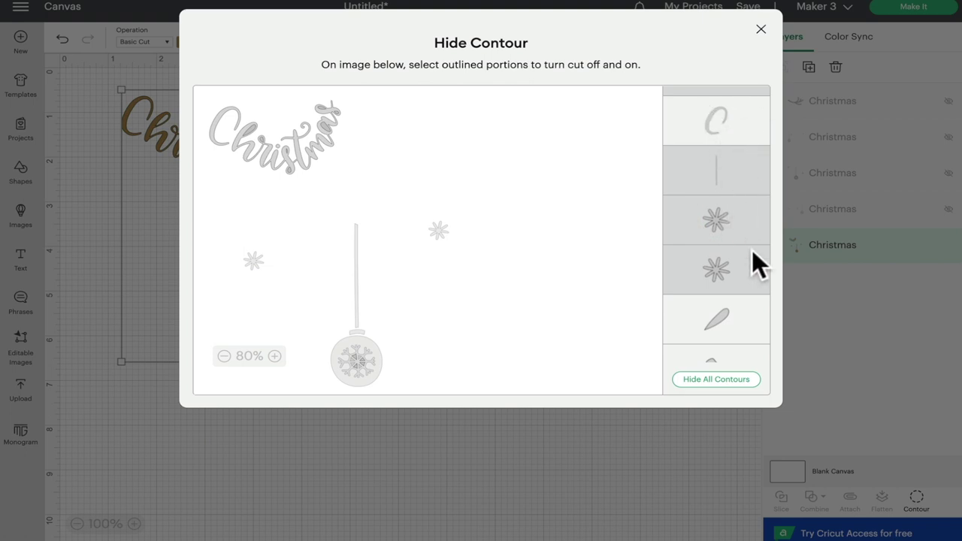
scroll(752, 250, "down", 2)
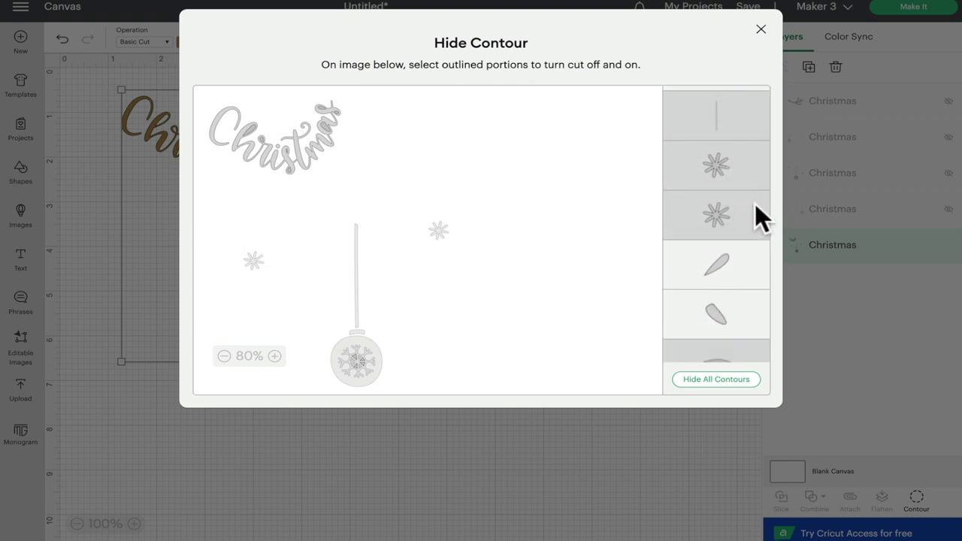
scroll(758, 209, "down", 9)
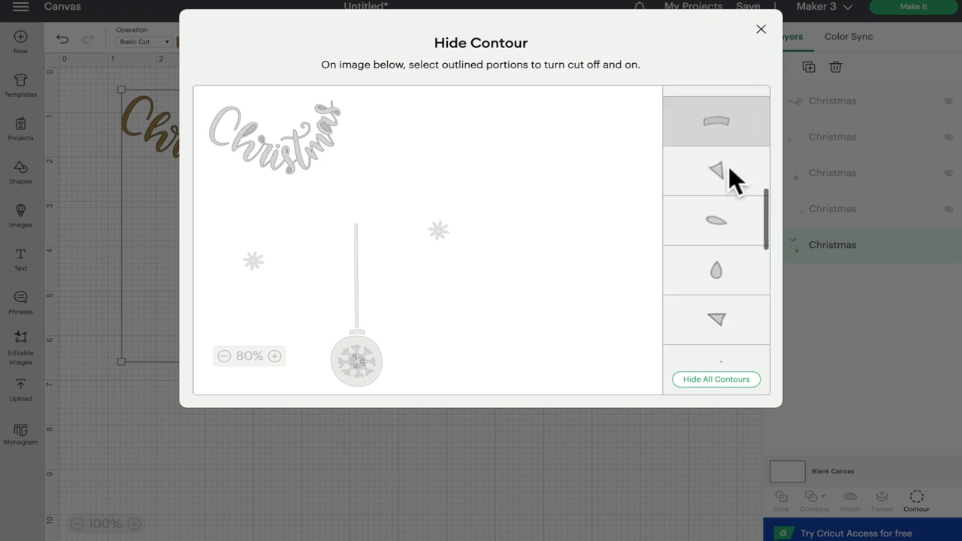
left_click(728, 169)
left_click(725, 324)
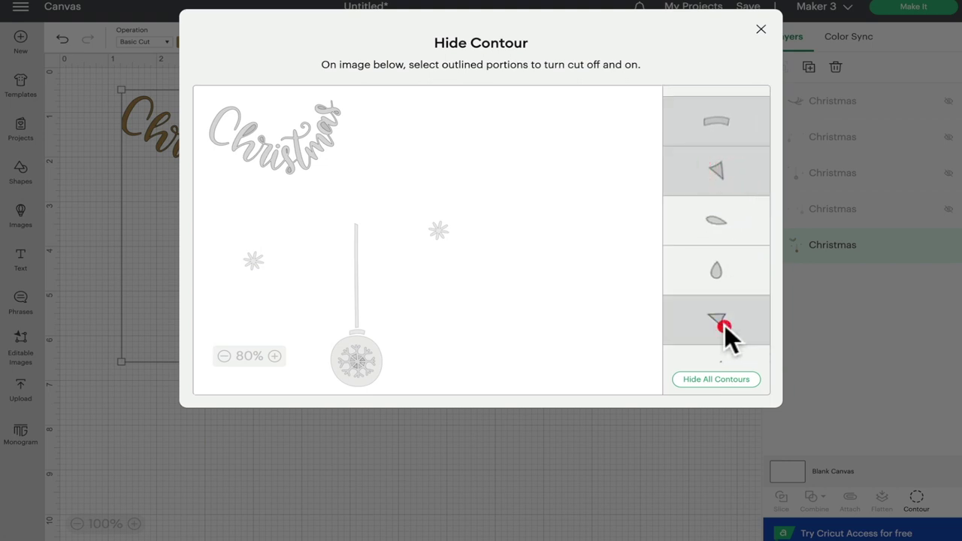
scroll(733, 296, "down", 8)
scroll(733, 296, "up", 2)
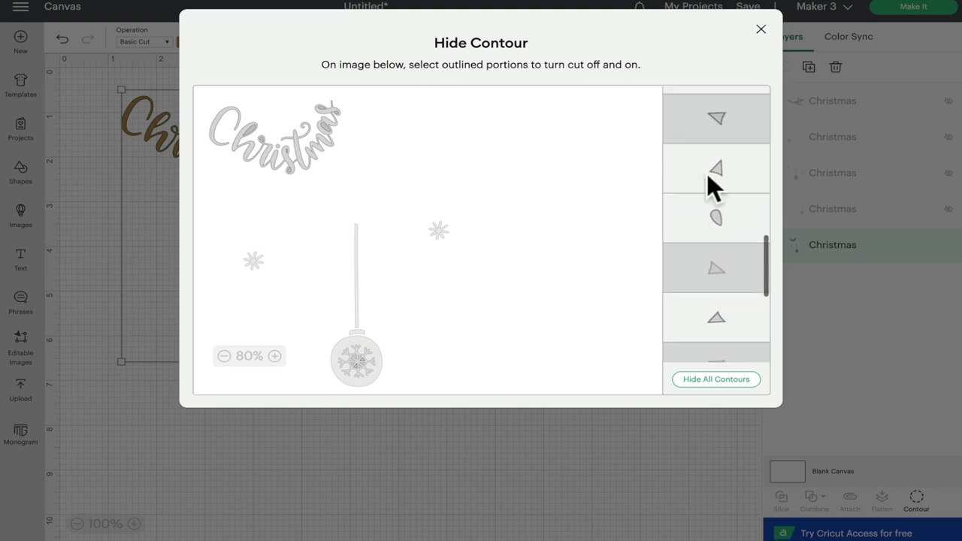
left_click(707, 172)
scroll(729, 237, "down", 2)
left_click(714, 246)
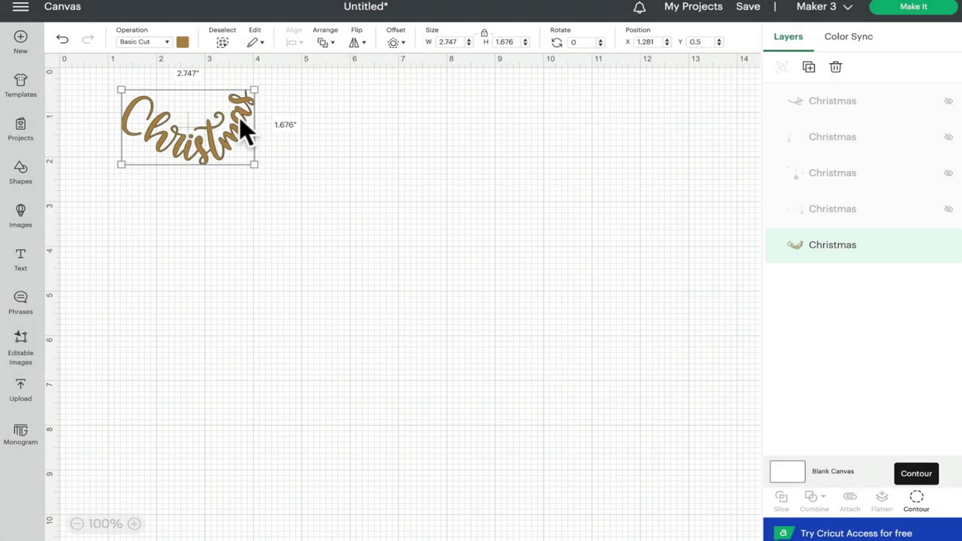
- Duplicate the gold layer and contour the copy to only the right small star, hiding the lettering
left_click(808, 67)
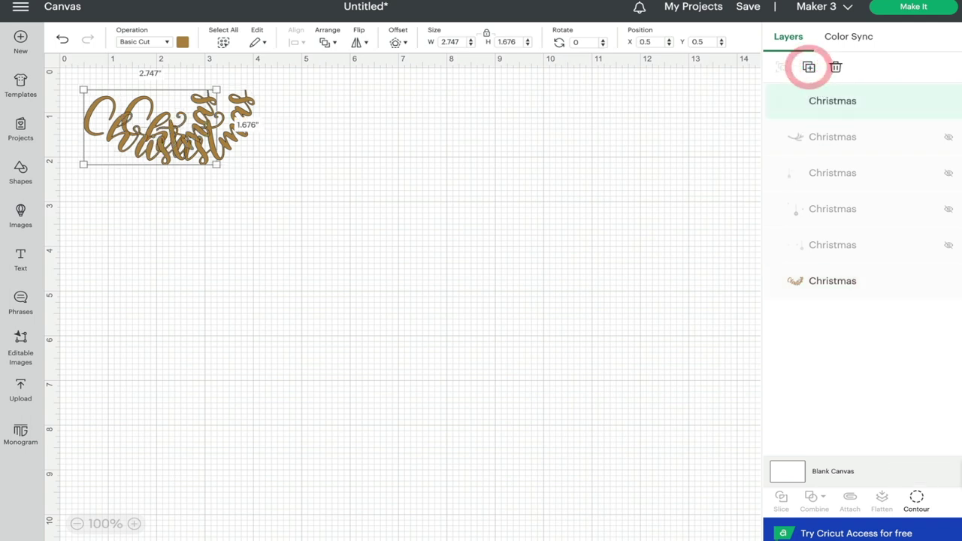
left_click(918, 502)
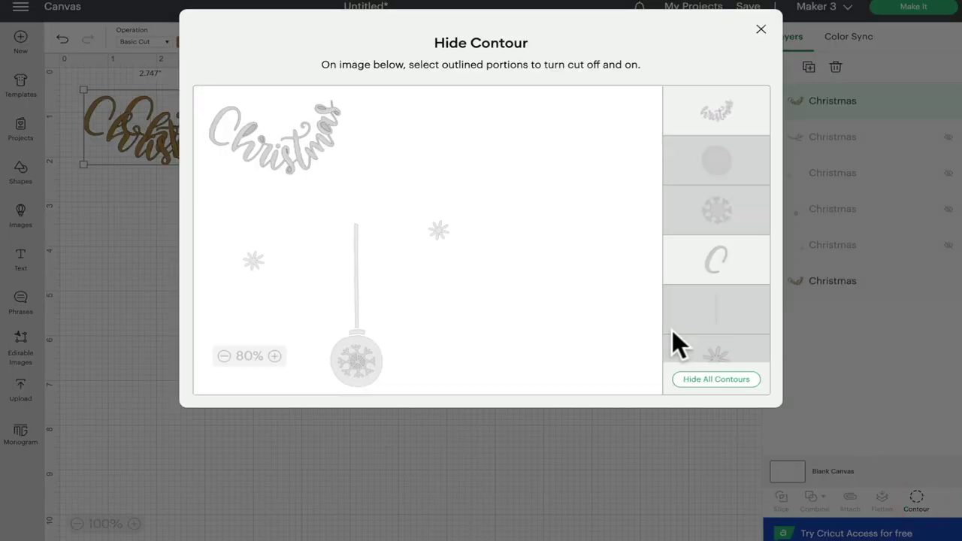
left_click(447, 228)
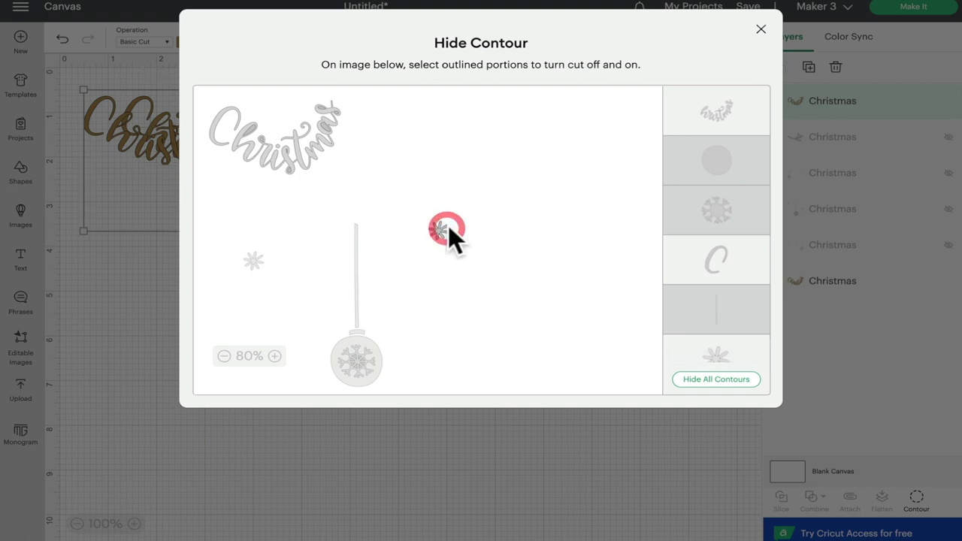
left_click(719, 107)
left_click(719, 244)
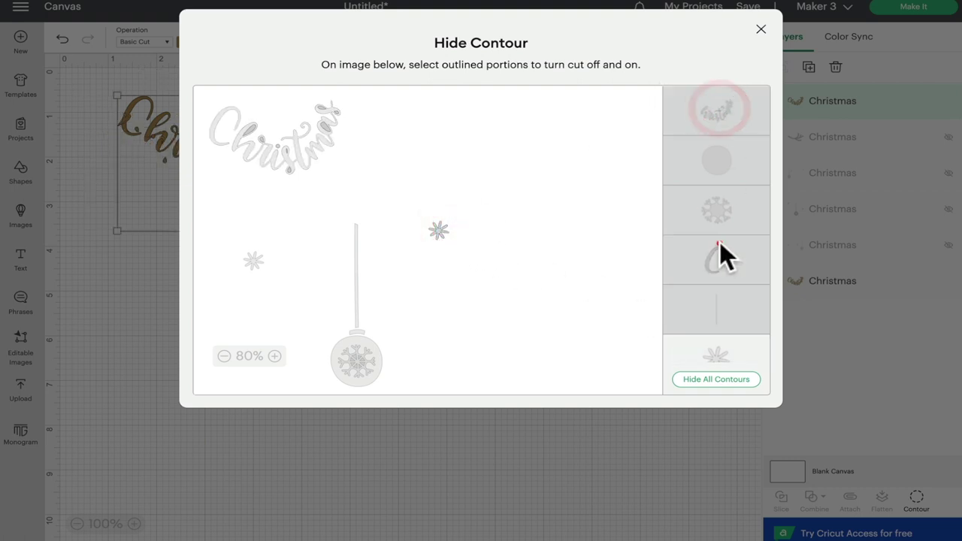
left_click(320, 108)
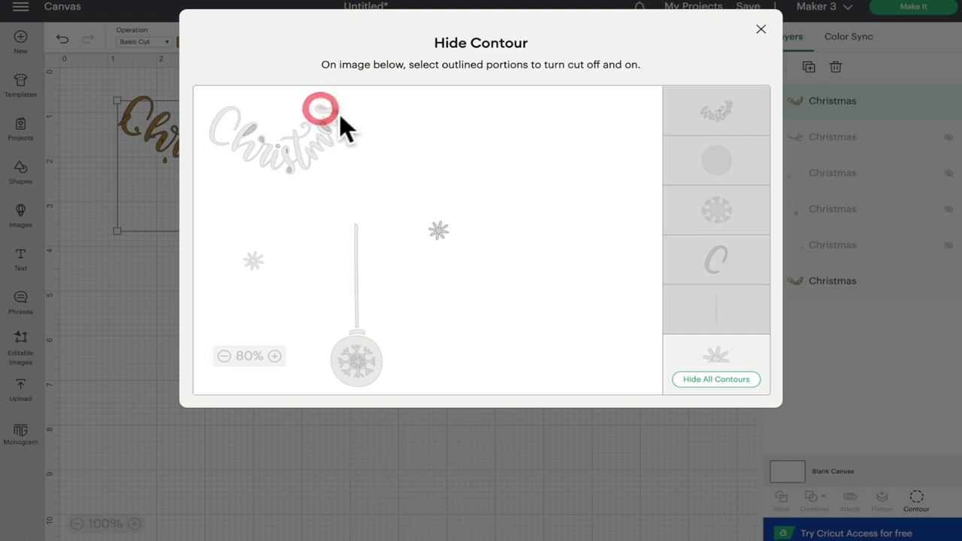
left_click(338, 111)
left_click(326, 123)
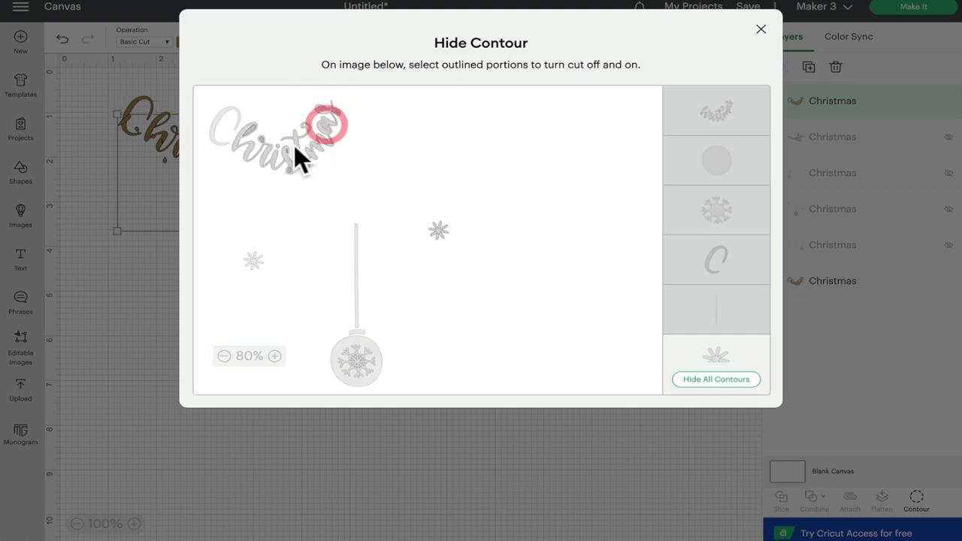
left_click(286, 150)
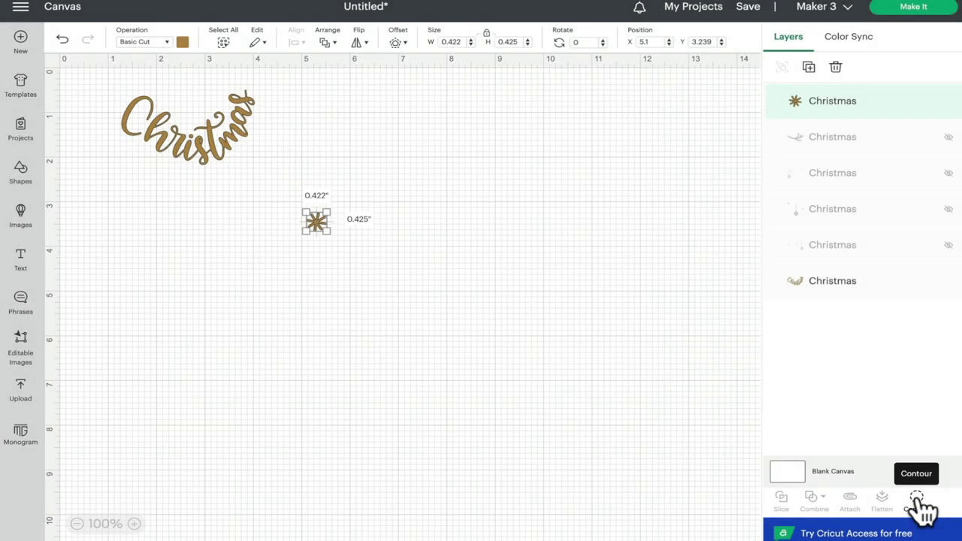
- Duplicate the gold lettering layer, keep only its left small star, then copy the brown layer
left_click(221, 137)
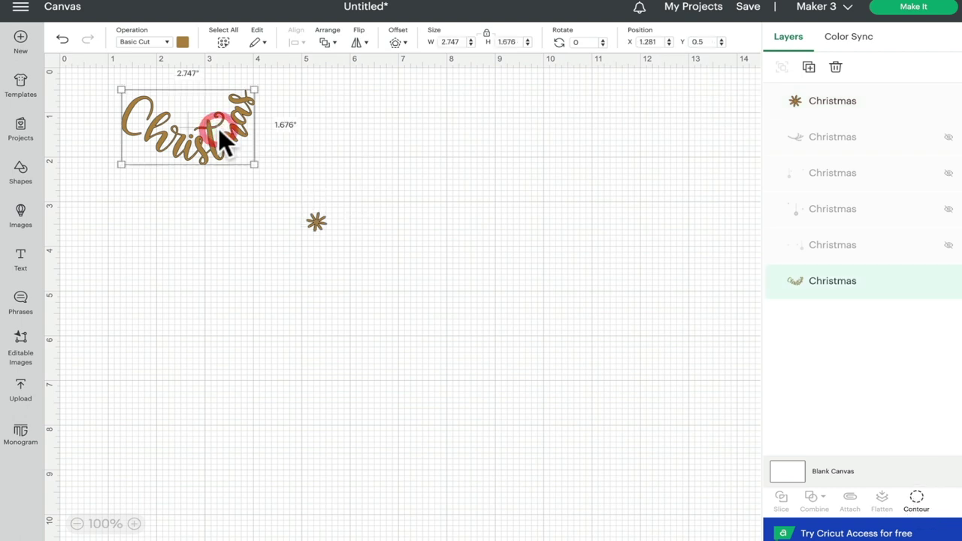
left_click(810, 68)
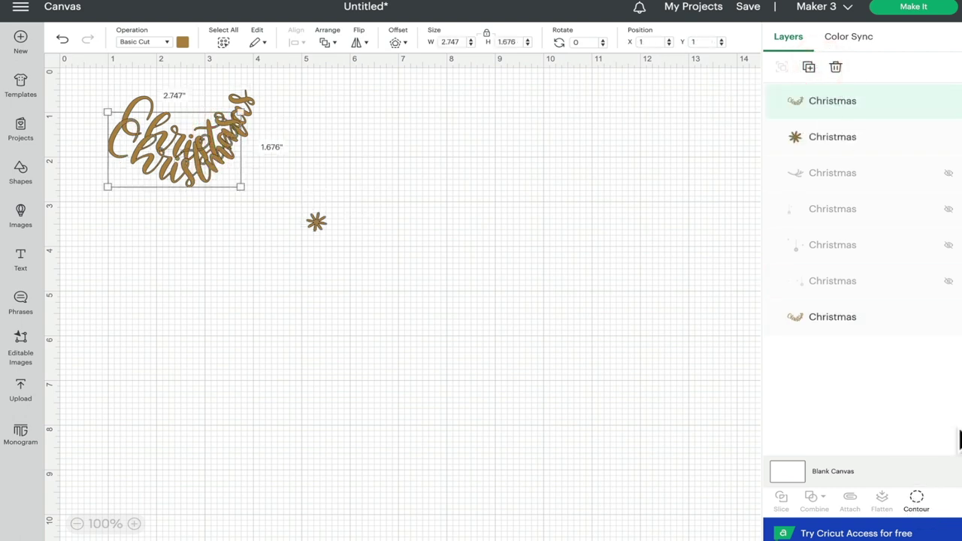
left_click(917, 501)
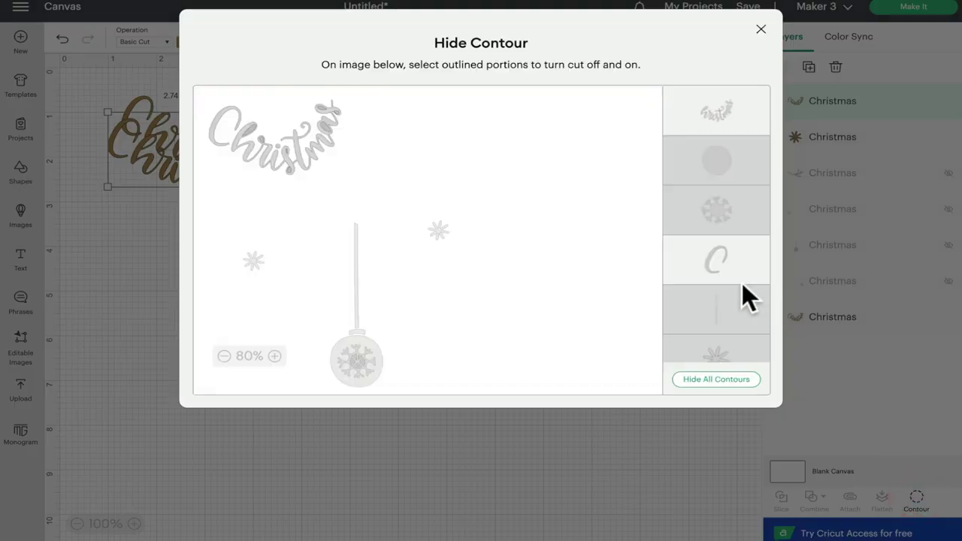
left_click(744, 380)
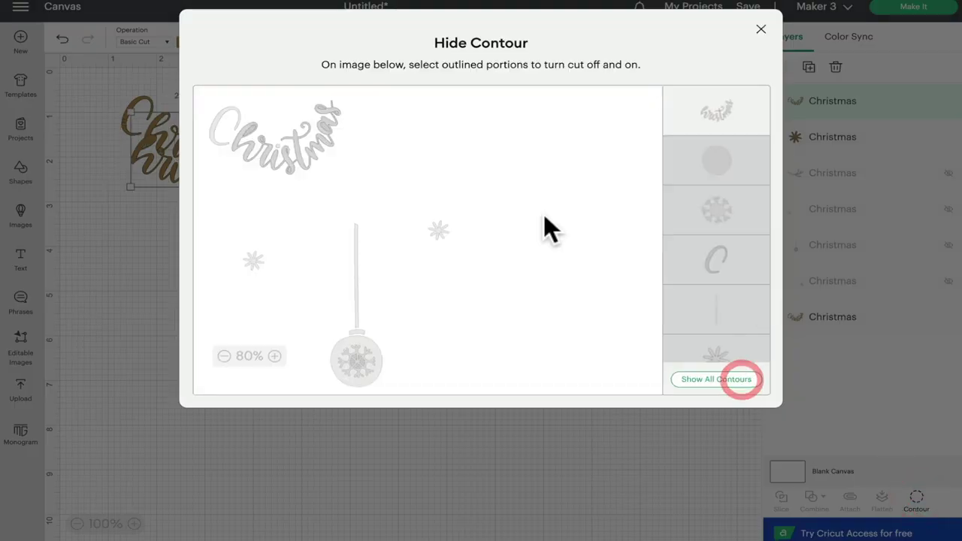
left_click(252, 256)
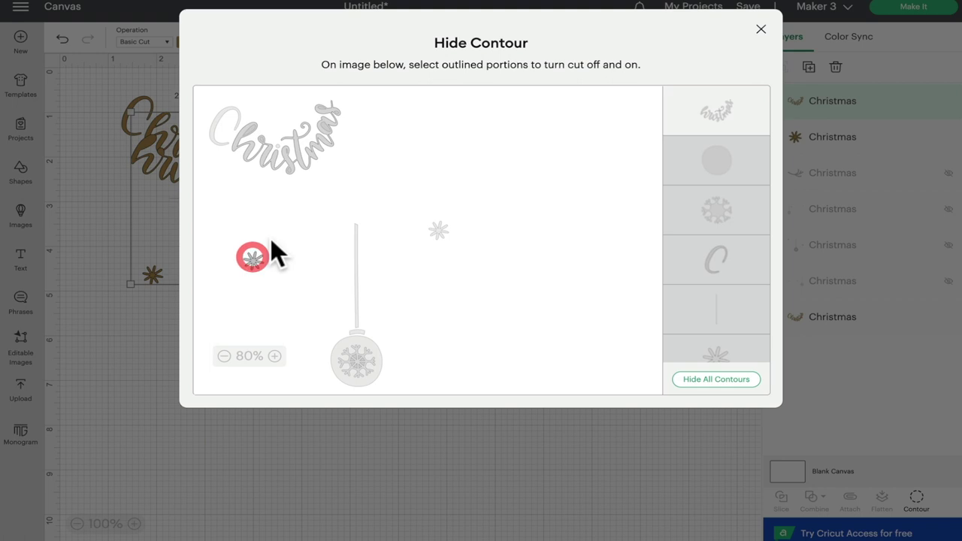
left_click(724, 106)
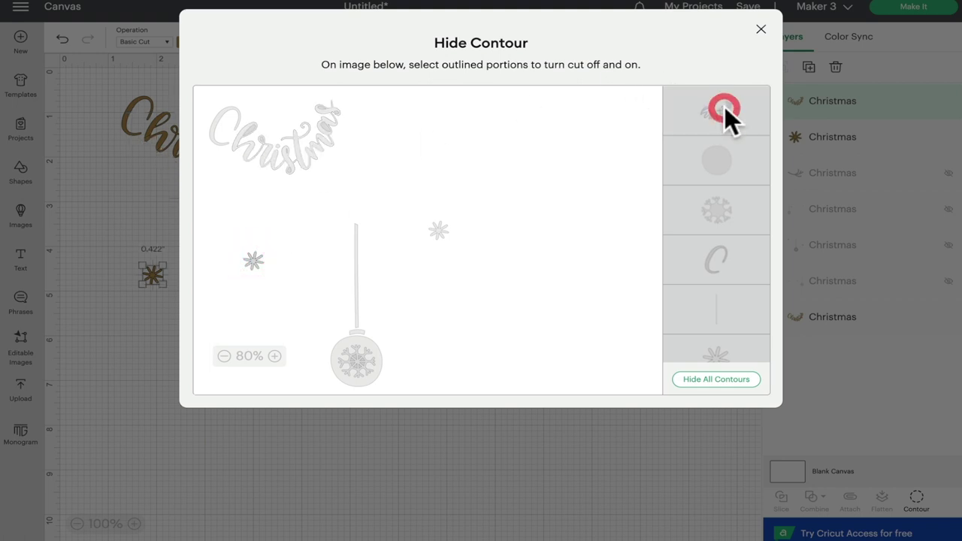
left_click(764, 28)
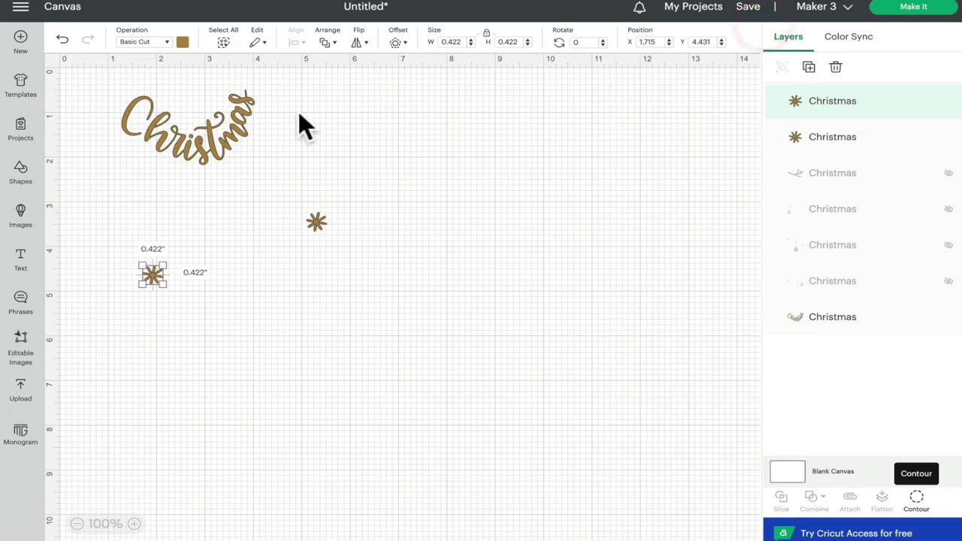
left_click(224, 137)
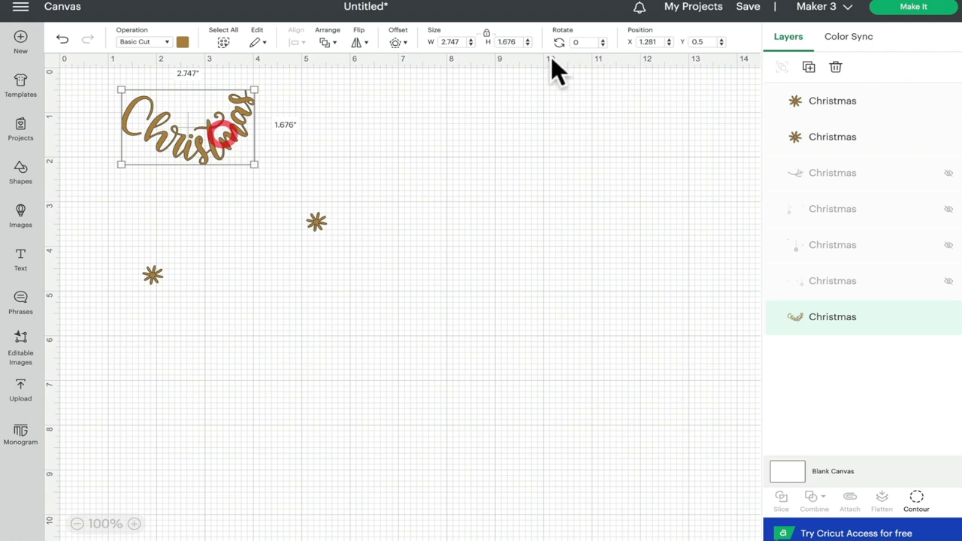
left_click(807, 67)
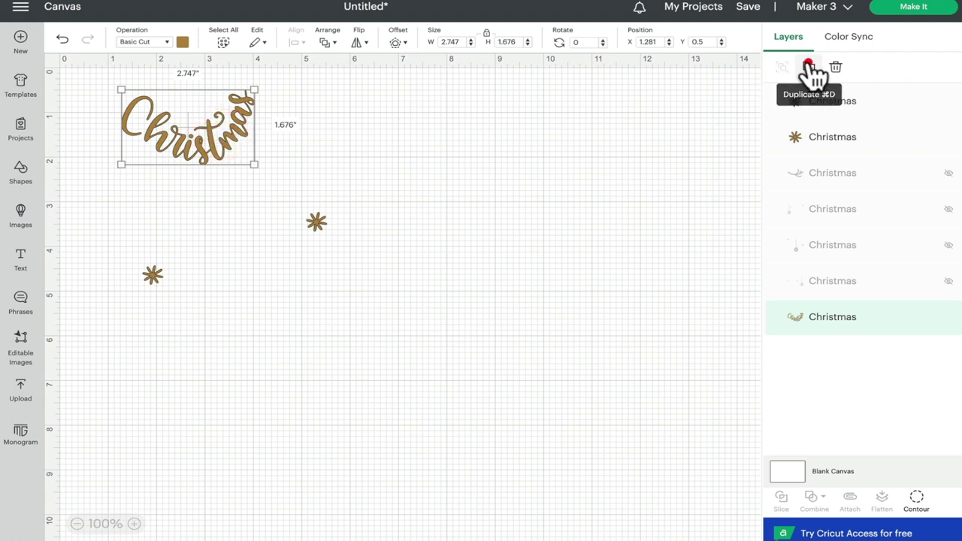
- Hide all contours on the brown copy, restoring only the string, ball, cap, snowflake and triangle
left_click(916, 499)
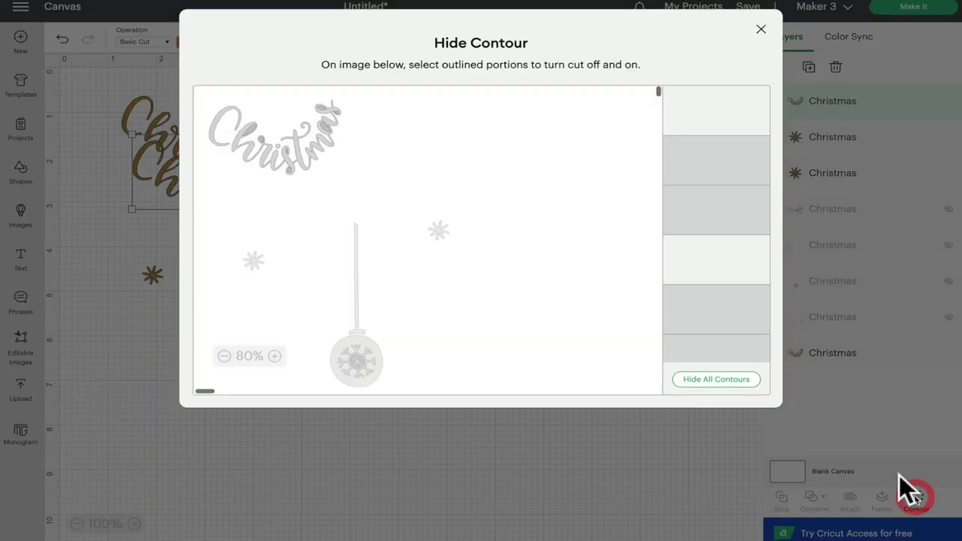
left_click(736, 379)
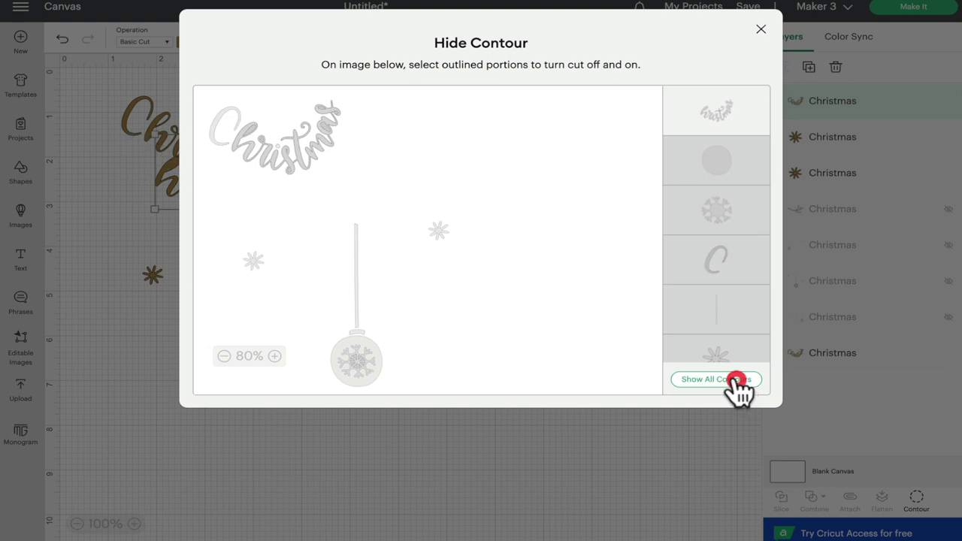
left_click(353, 276)
left_click(357, 331)
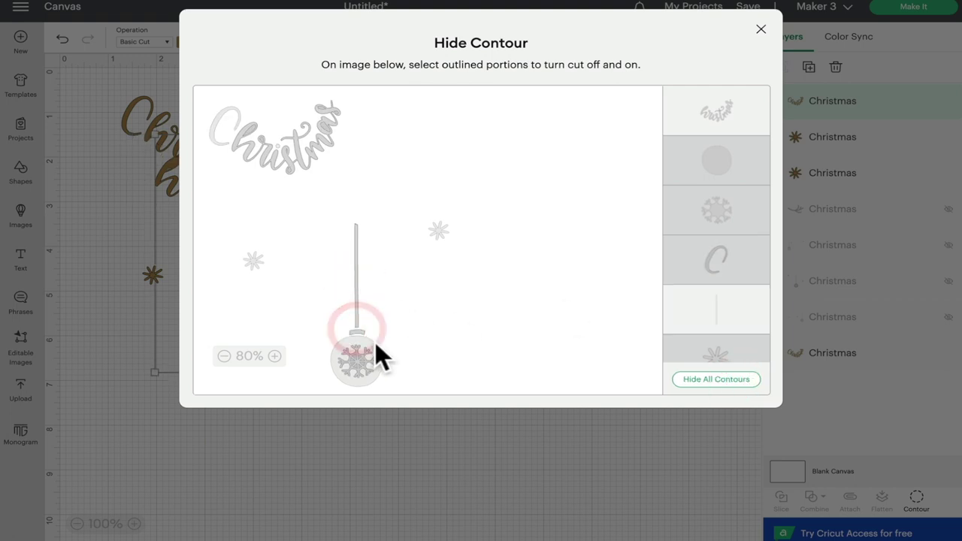
left_click(371, 336)
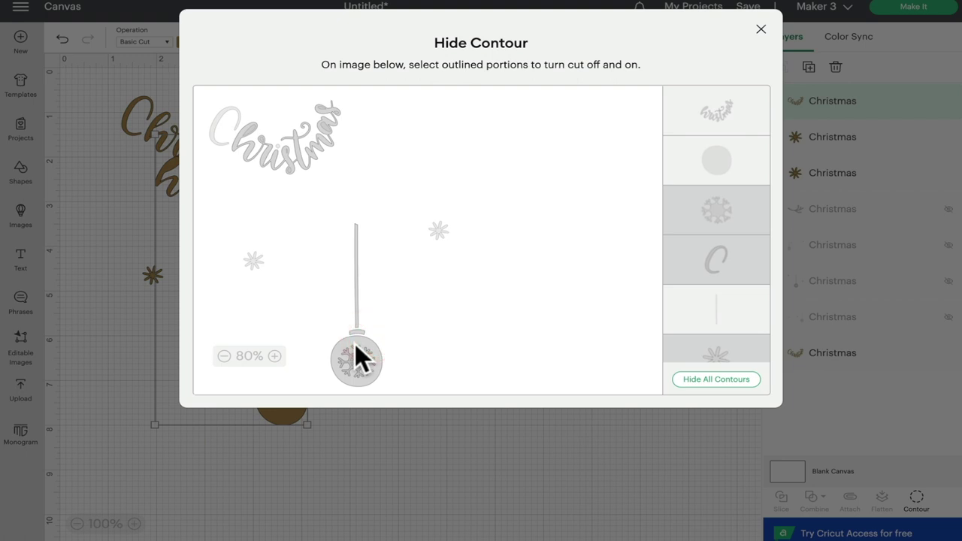
left_click(355, 344)
scroll(746, 316, "down", 5)
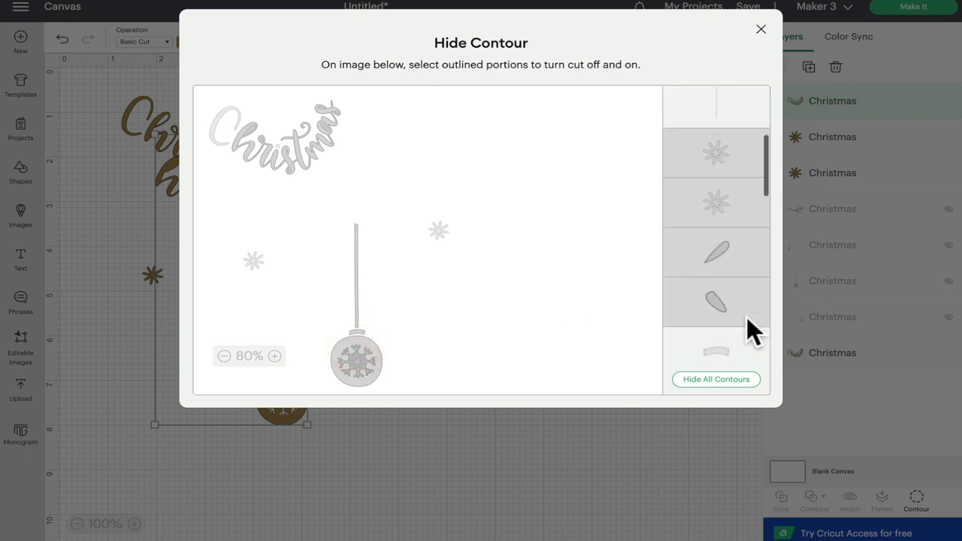
left_click(733, 275)
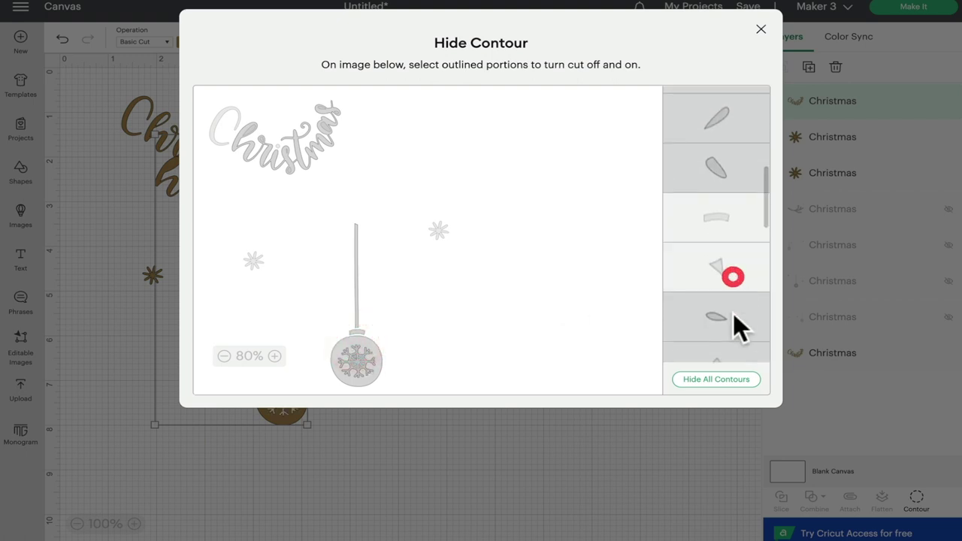
scroll(733, 313, "down", 3)
scroll(744, 123, "up", 10)
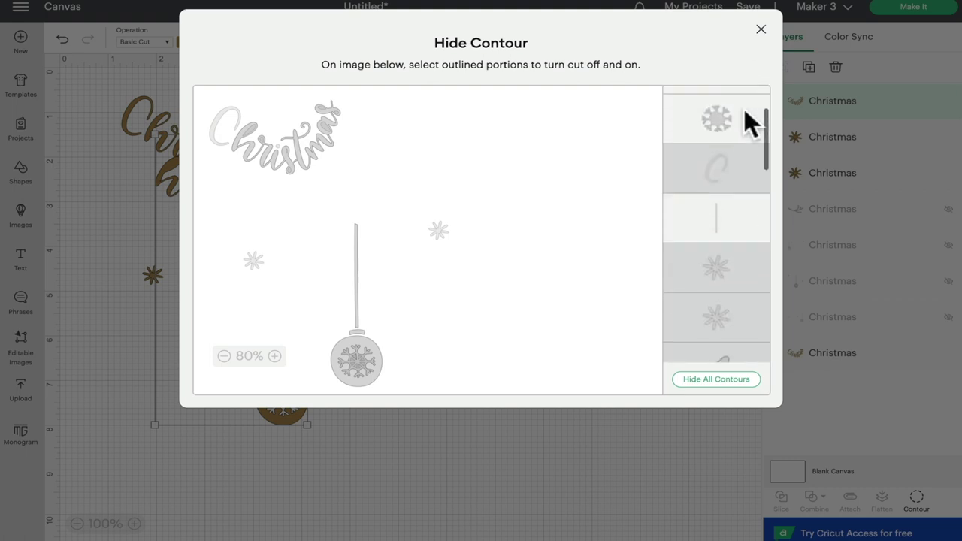
left_click(719, 114)
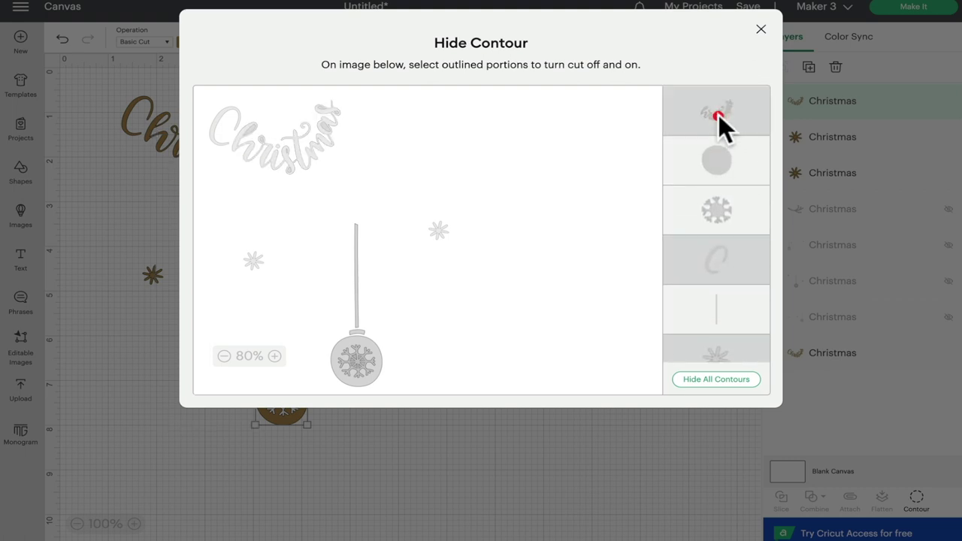
left_click(761, 30)
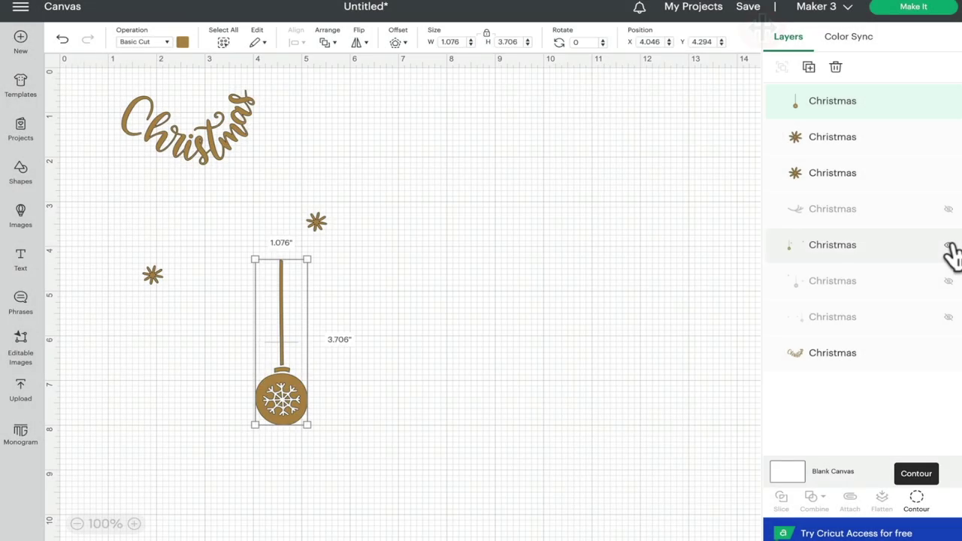
- Show the green layer and hide its top-right and left stars from the ornament cut
left_click(949, 245)
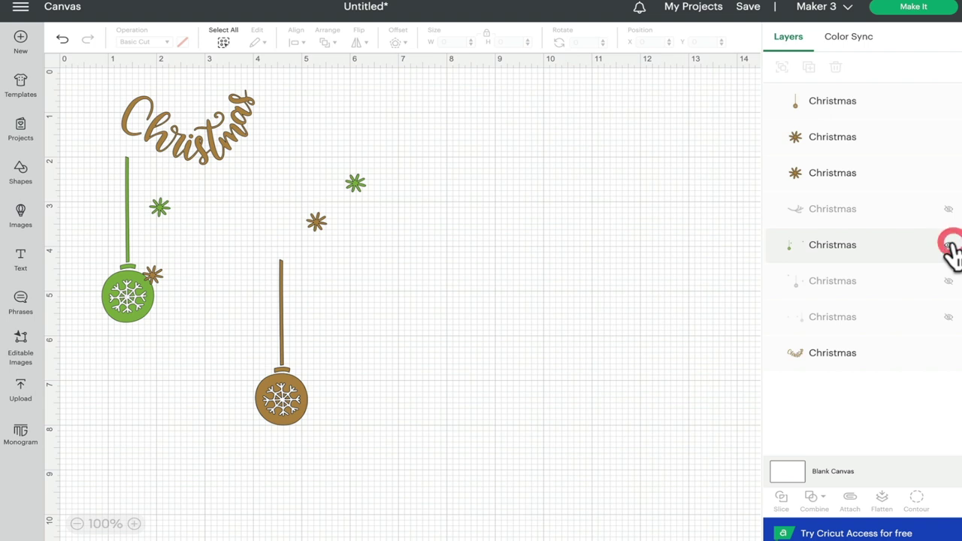
left_click(865, 251)
left_click(917, 499)
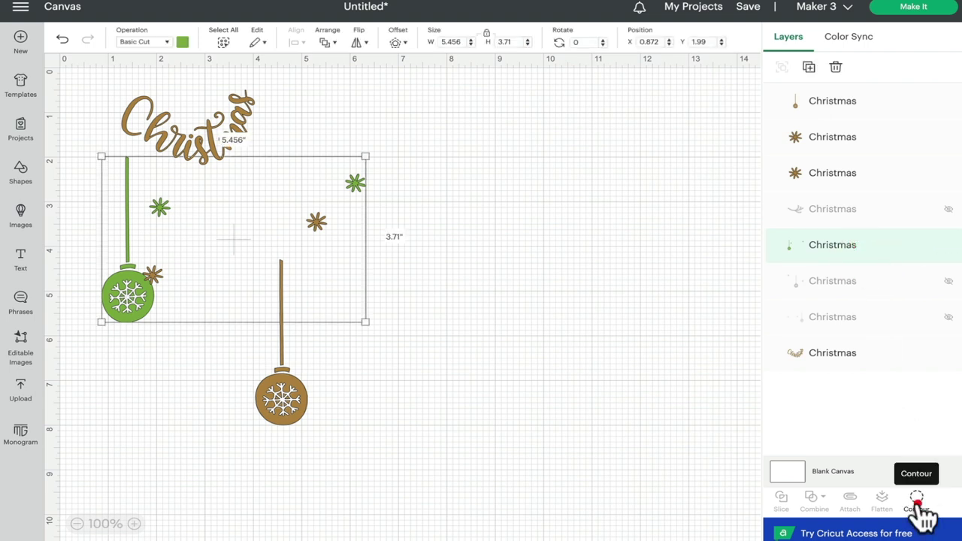
left_click(637, 145)
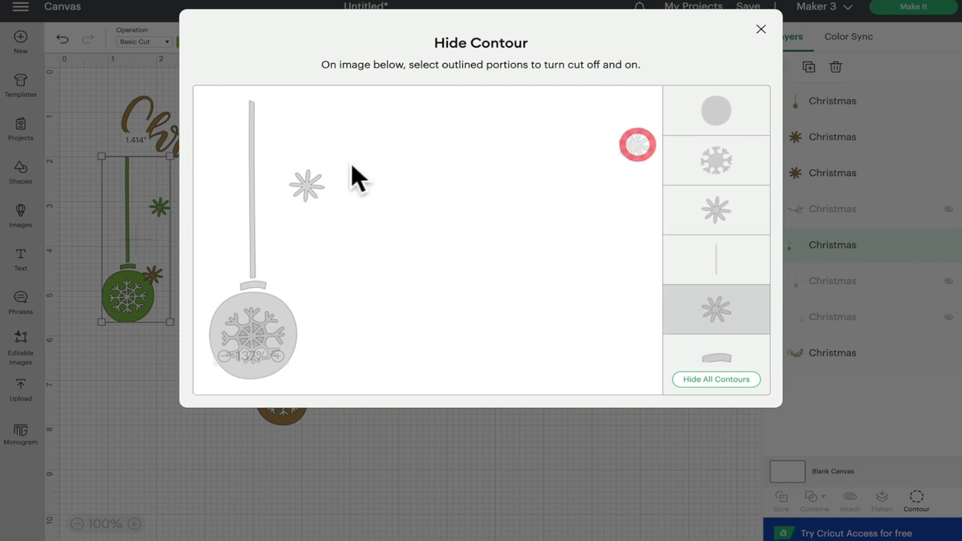
left_click(306, 180)
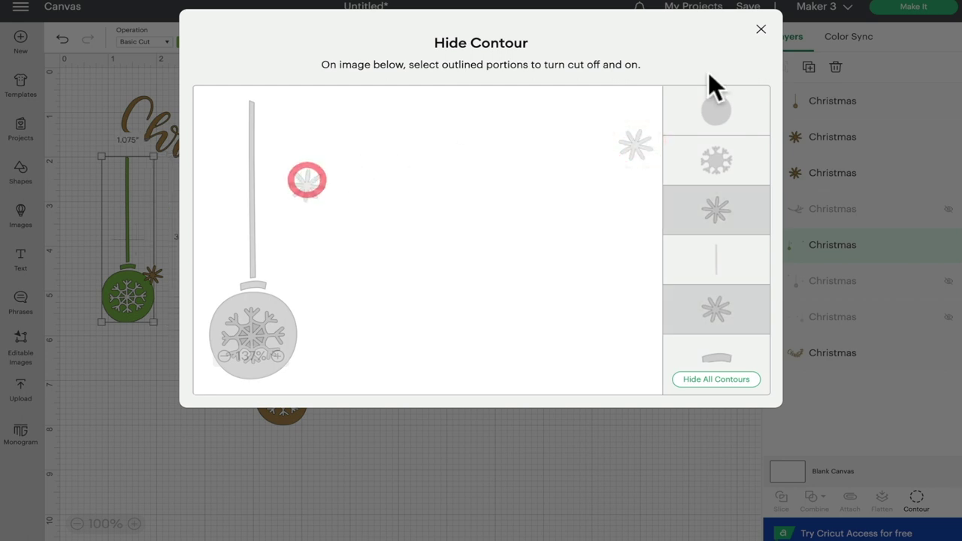
left_click(761, 32)
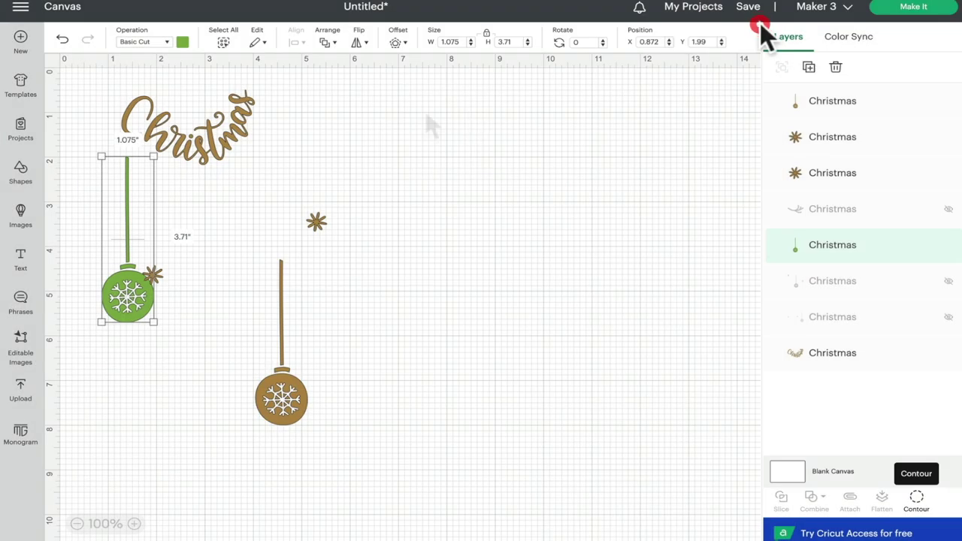
- Duplicate the green layer and contour the copy down to only the left green star
left_click(809, 67)
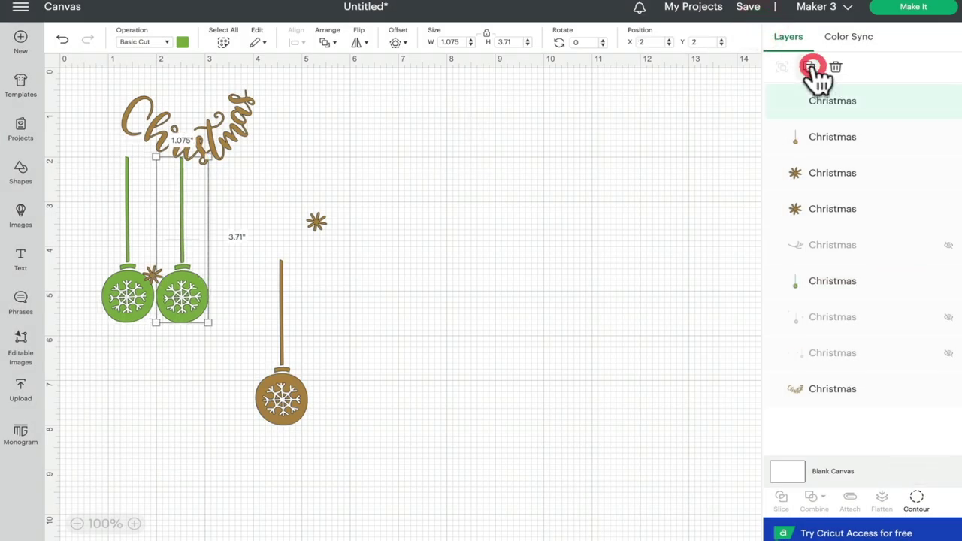
left_click(919, 501)
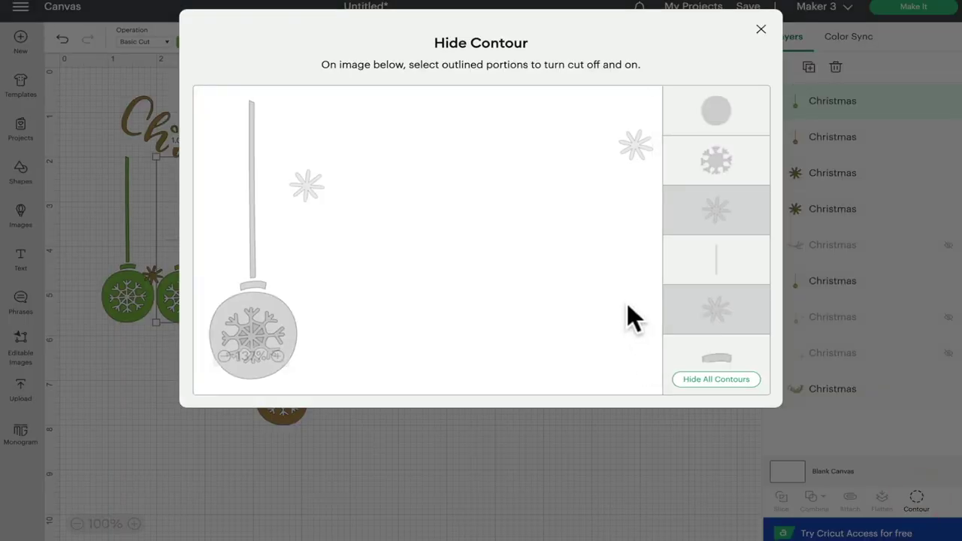
left_click(742, 380)
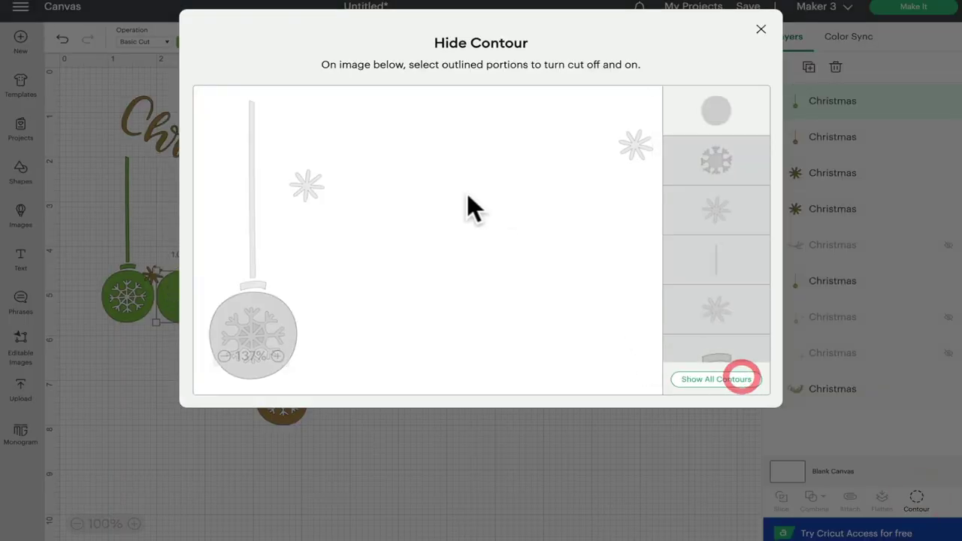
left_click(316, 185)
left_click(692, 112)
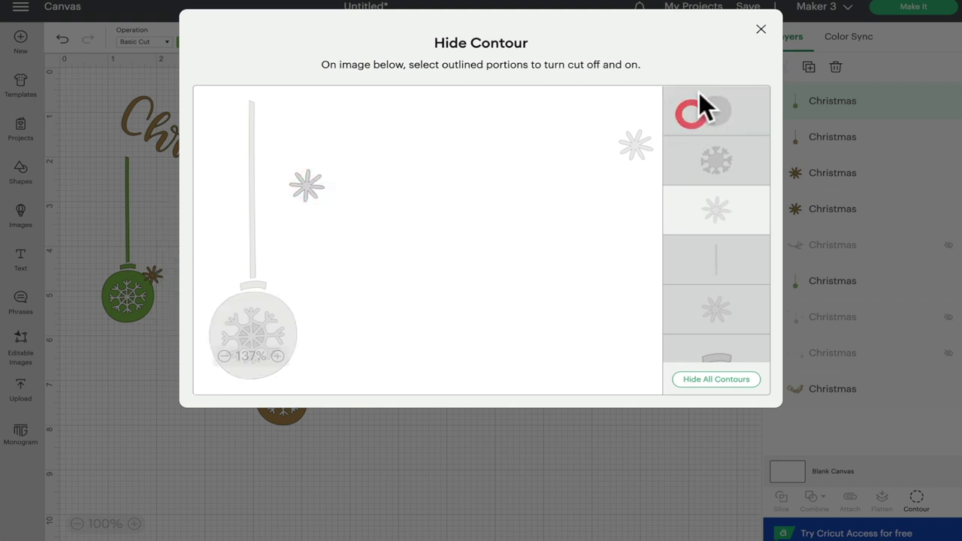
left_click(760, 30)
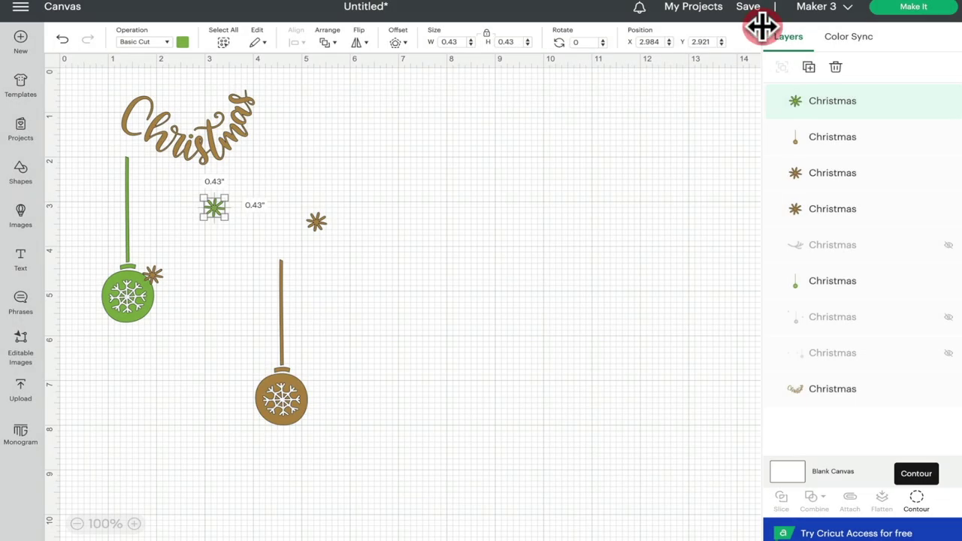
- Duplicate the star copy and switch it to keep only the top-right green star
left_click(810, 67)
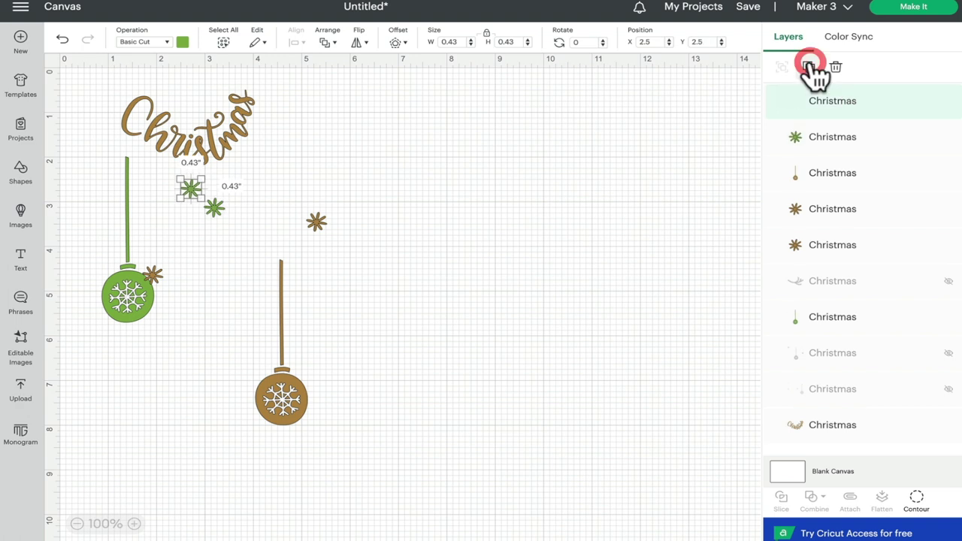
left_click(918, 502)
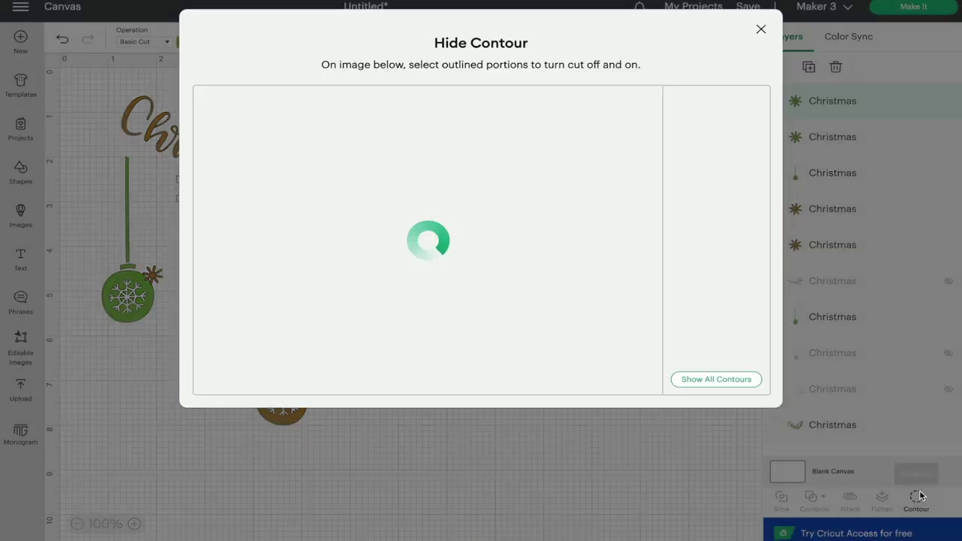
left_click(628, 143)
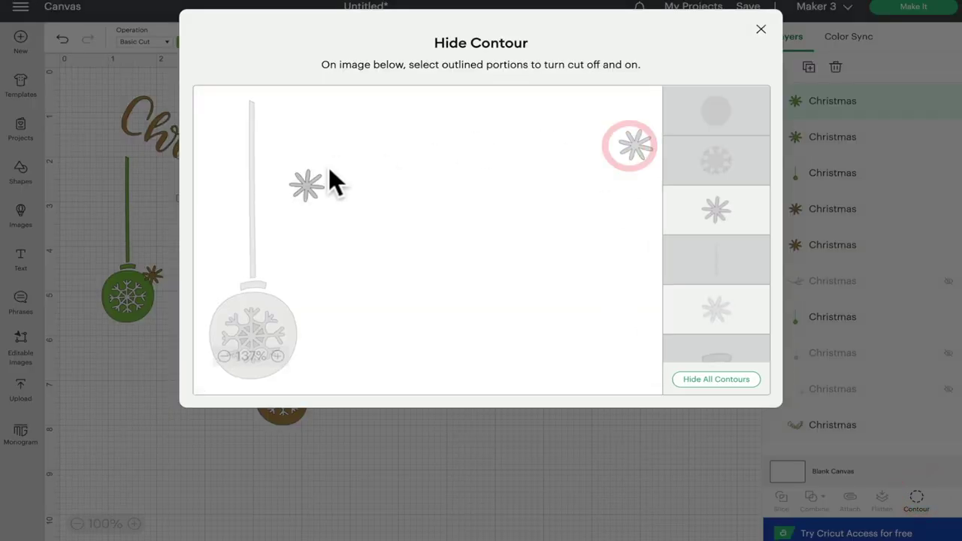
left_click(309, 183)
left_click(761, 30)
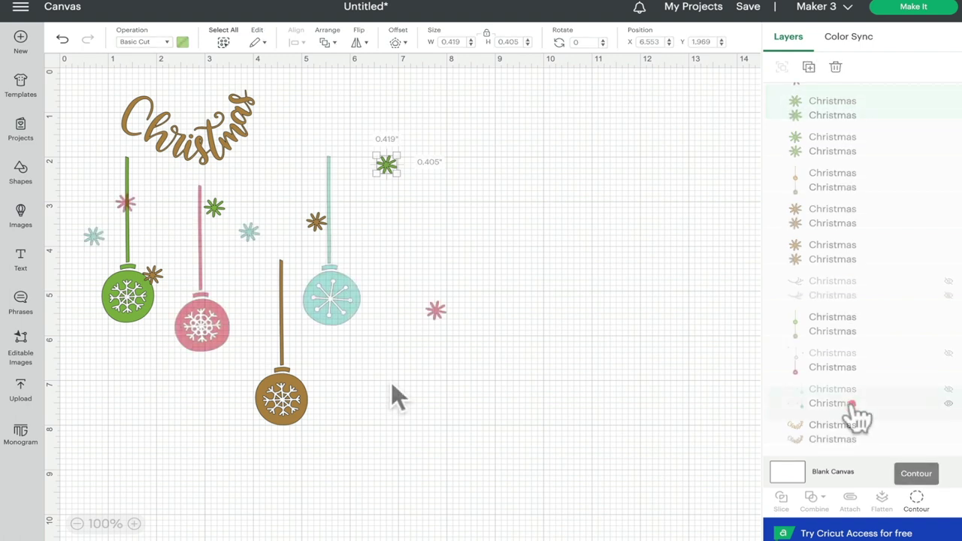
- Hide the middle and left stars from the teal ornament's cut
left_click(855, 410)
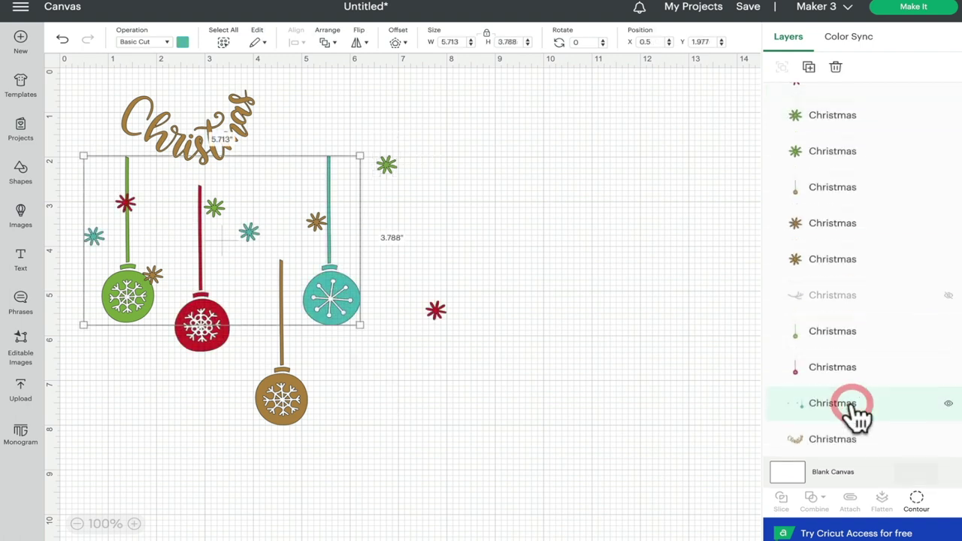
left_click(918, 502)
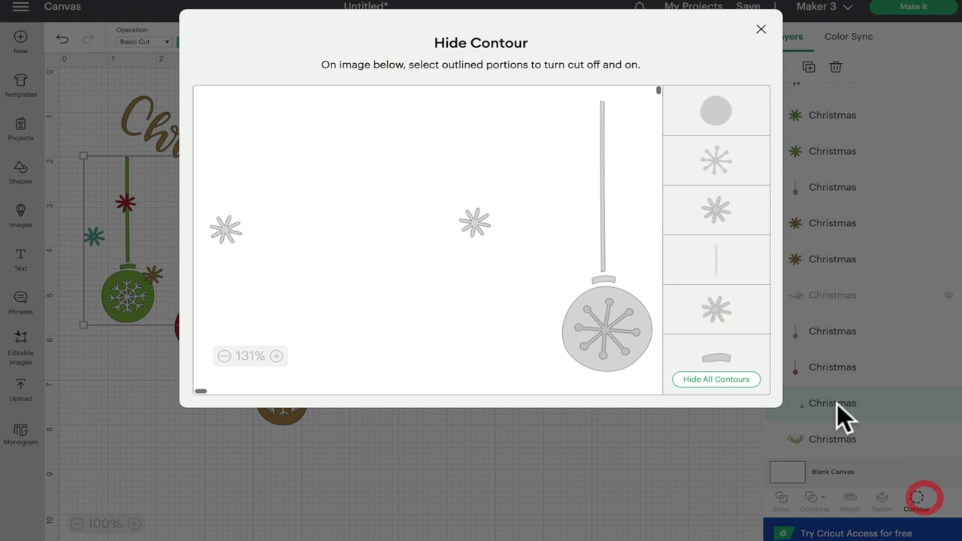
left_click(478, 220)
left_click(227, 221)
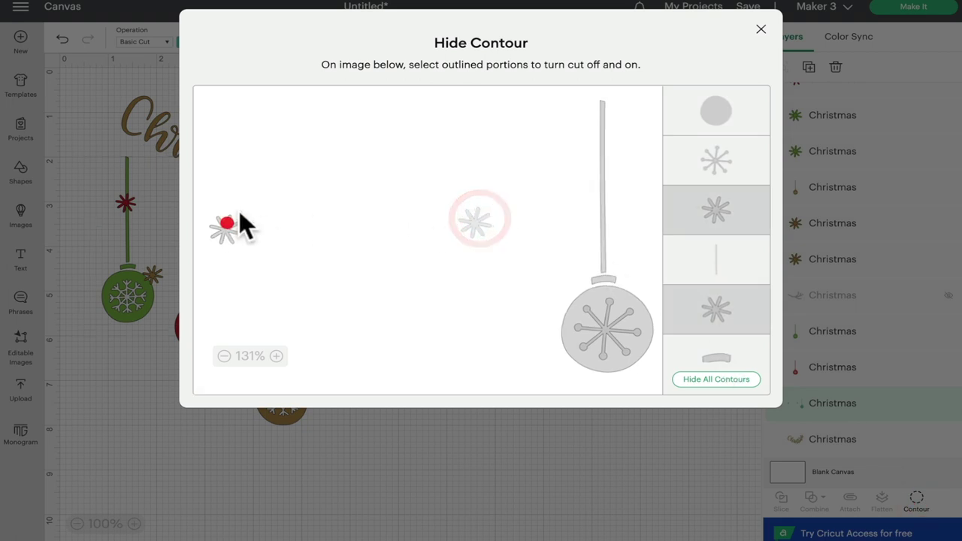
left_click(760, 30)
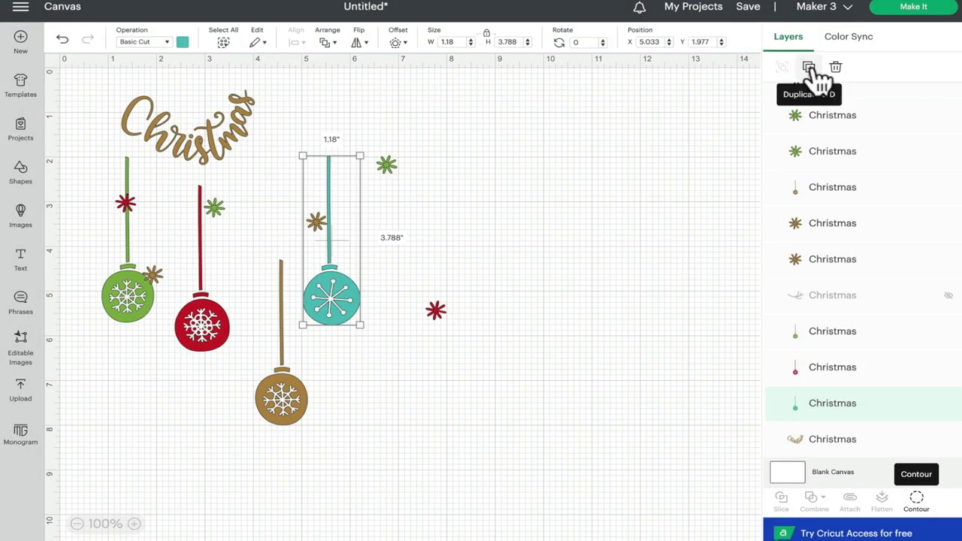
- Duplicate the teal ornament and contour the copy down to only the middle star
left_click(812, 68)
left_click(917, 502)
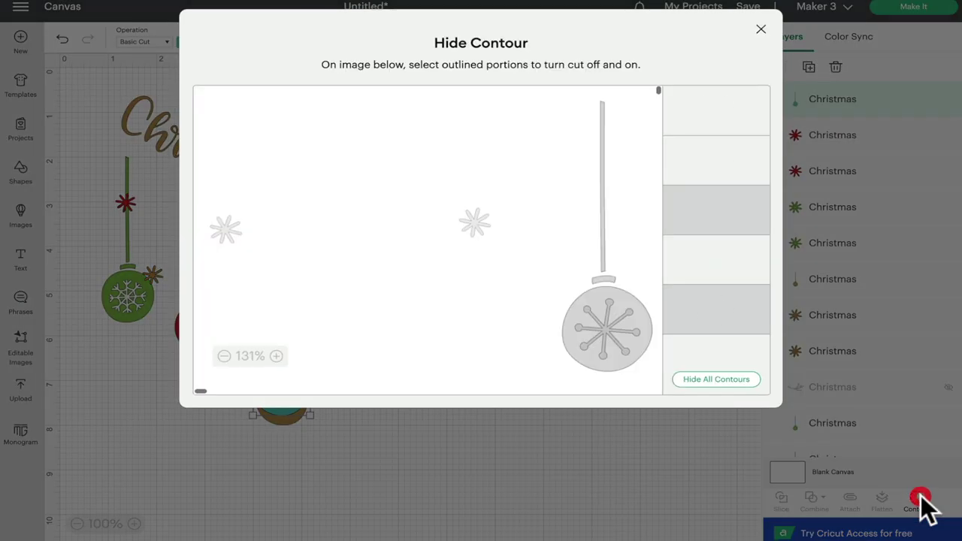
left_click(706, 380)
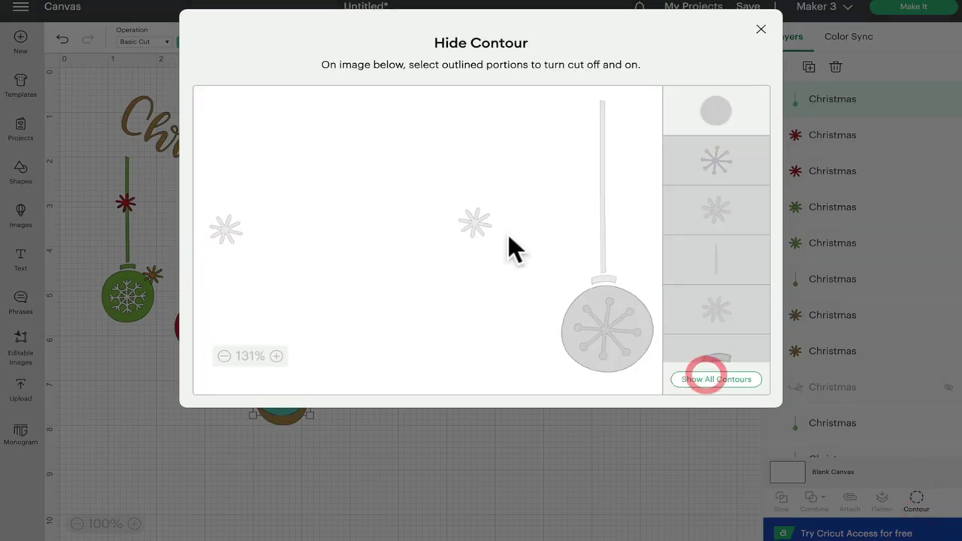
left_click(477, 224)
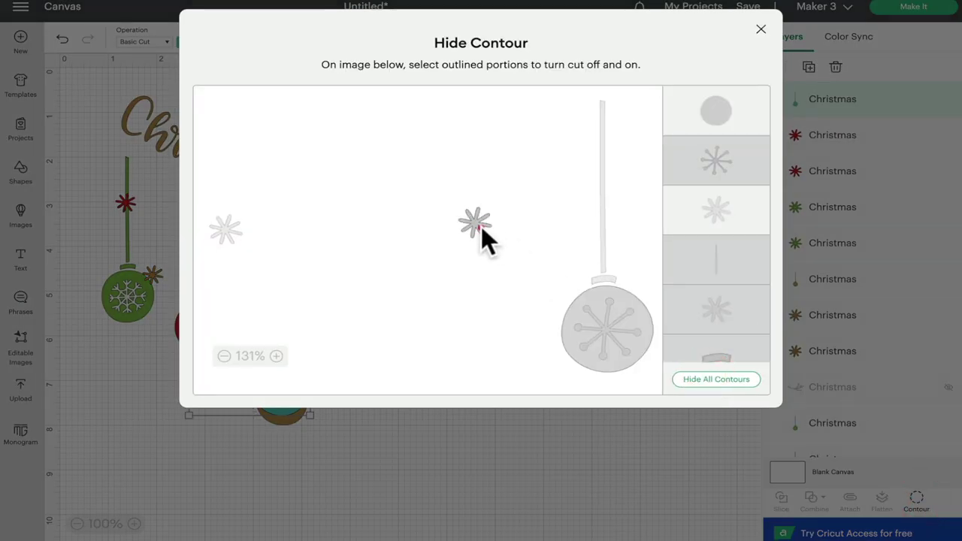
left_click(714, 106)
left_click(762, 31)
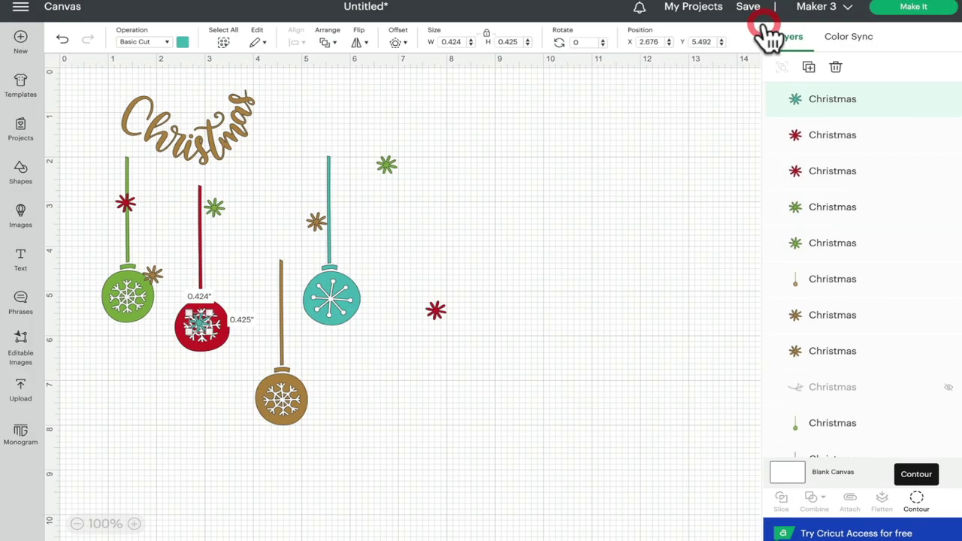
- Duplicate the star piece, swap it to the left teal star, and show the pine branches again
left_click(809, 67)
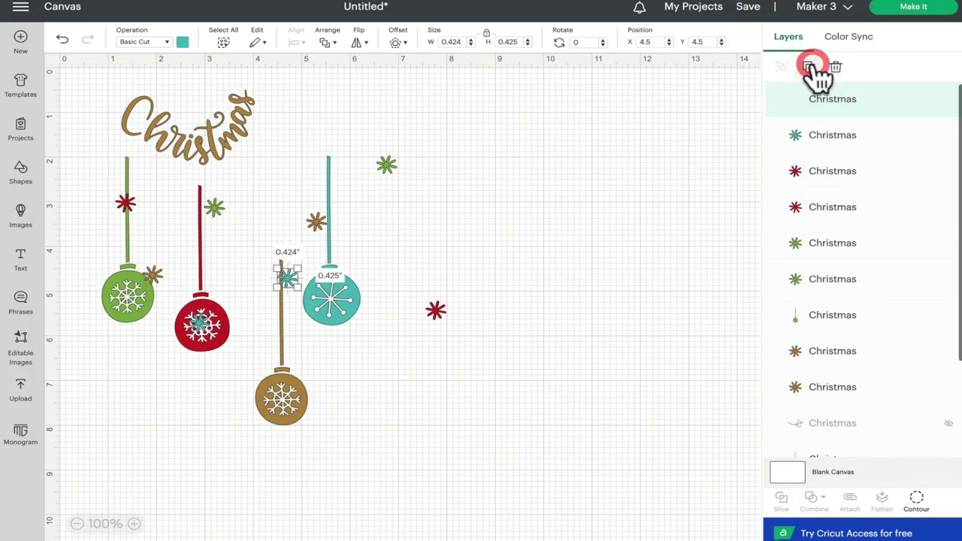
left_click(921, 504)
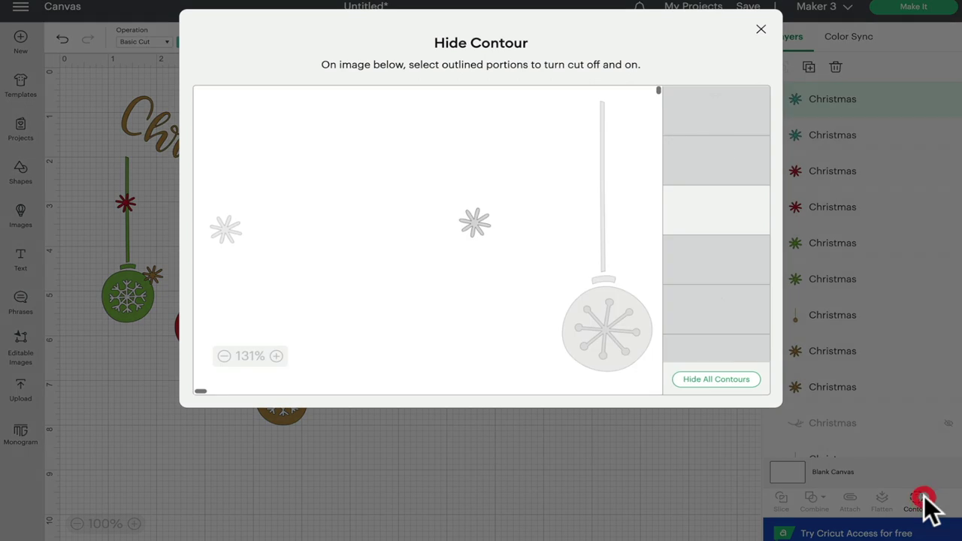
left_click(225, 229)
left_click(474, 219)
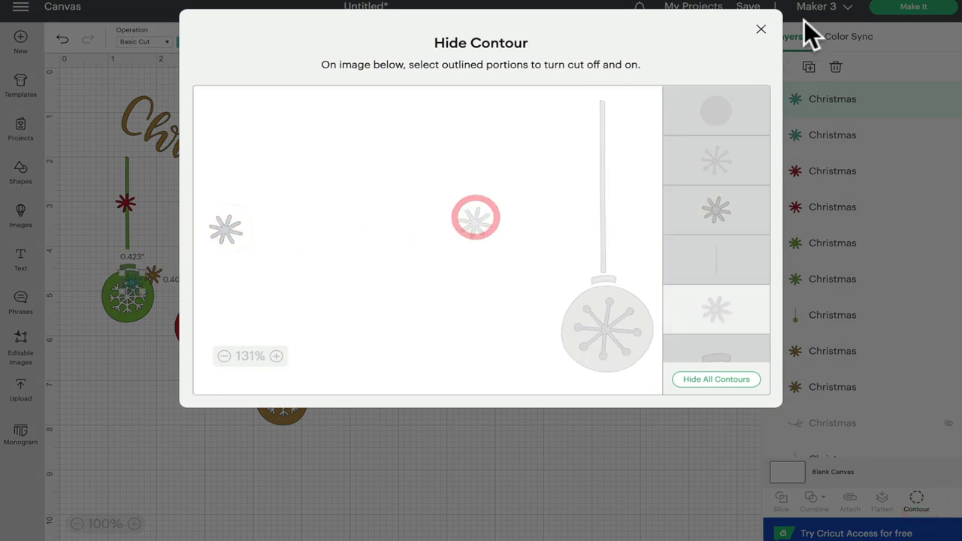
left_click(760, 29)
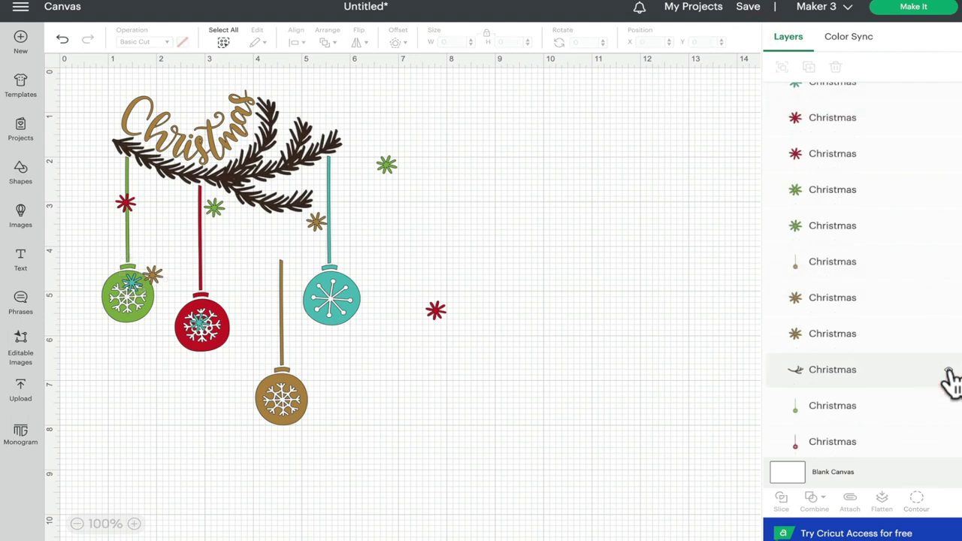
scroll(848, 353, "down", 2)
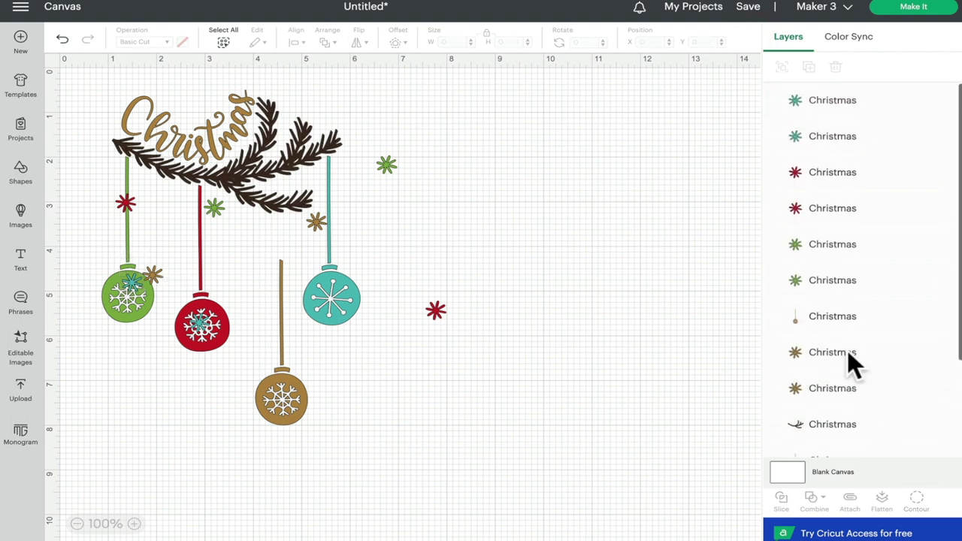
left_click(328, 298)
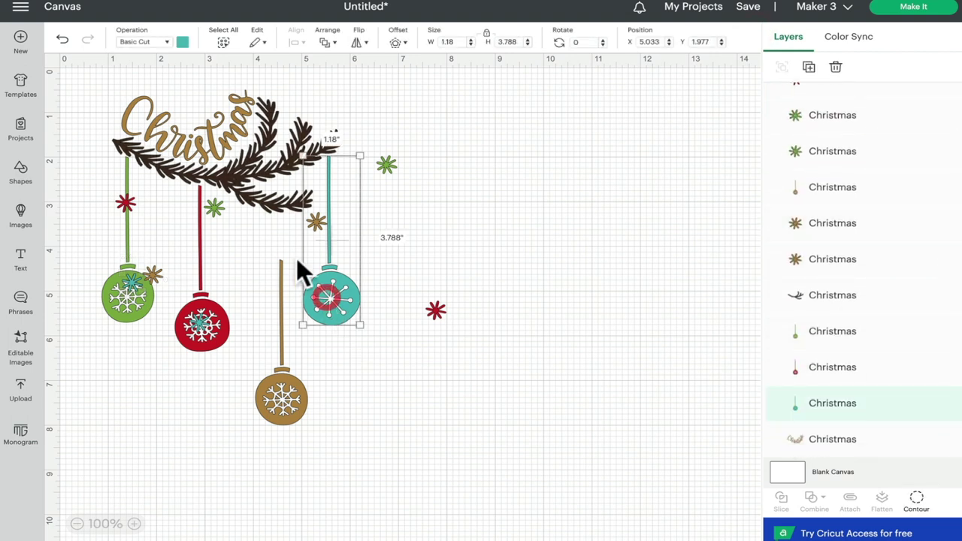
left_click(193, 236)
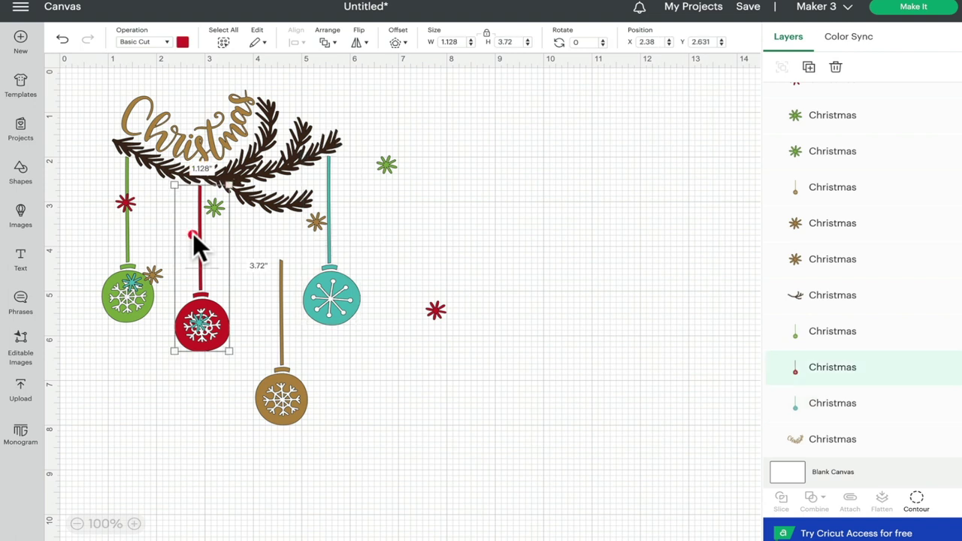
left_click(126, 201)
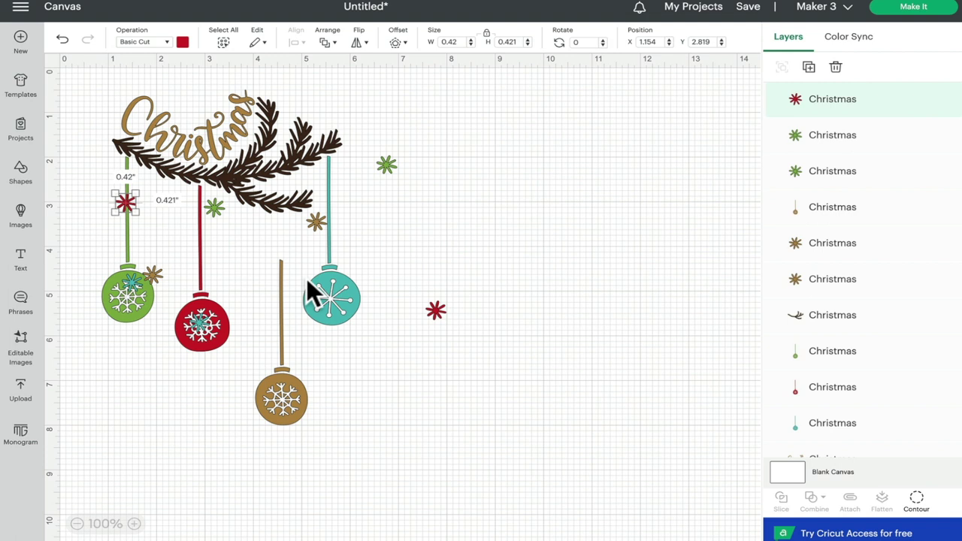
left_click(921, 9)
- Lay the design out On Mat and move the gold mat's small snowflake and star beside the ornament
left_click(415, 102)
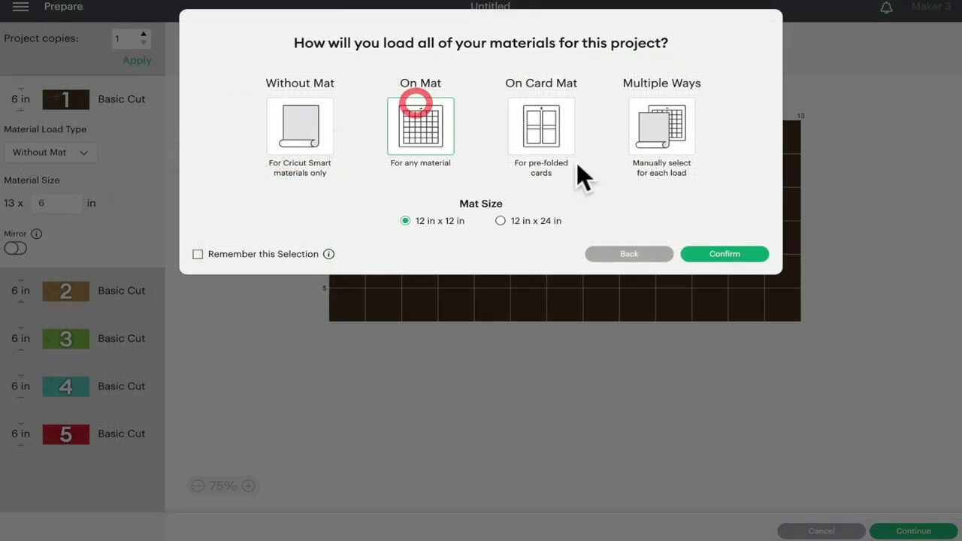
left_click(704, 256)
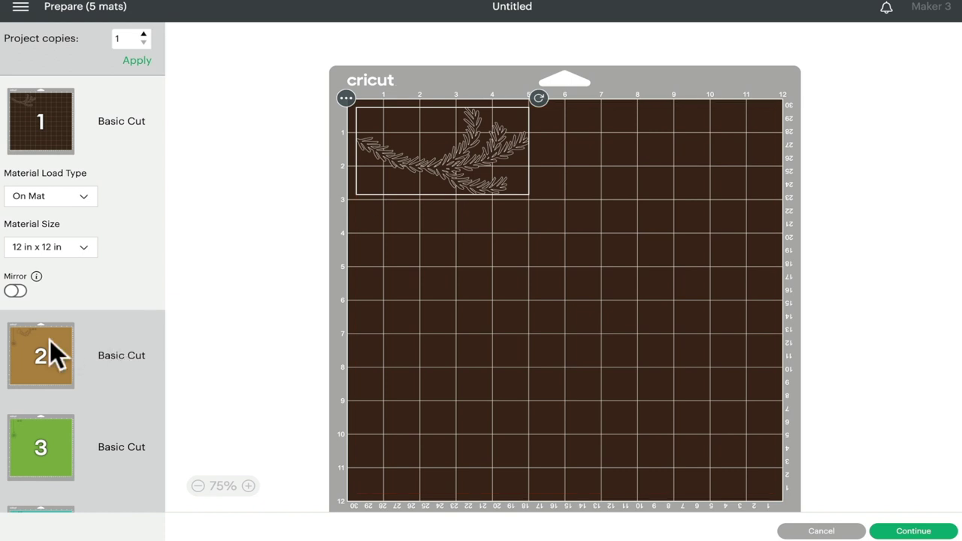
left_click(49, 342)
left_click_drag(527, 115, 396, 166)
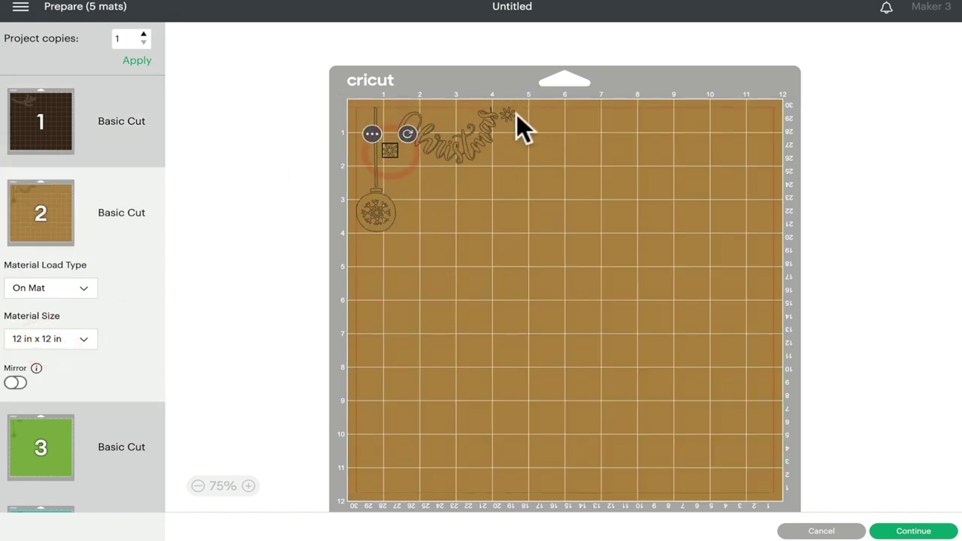
left_click_drag(511, 124, 390, 168)
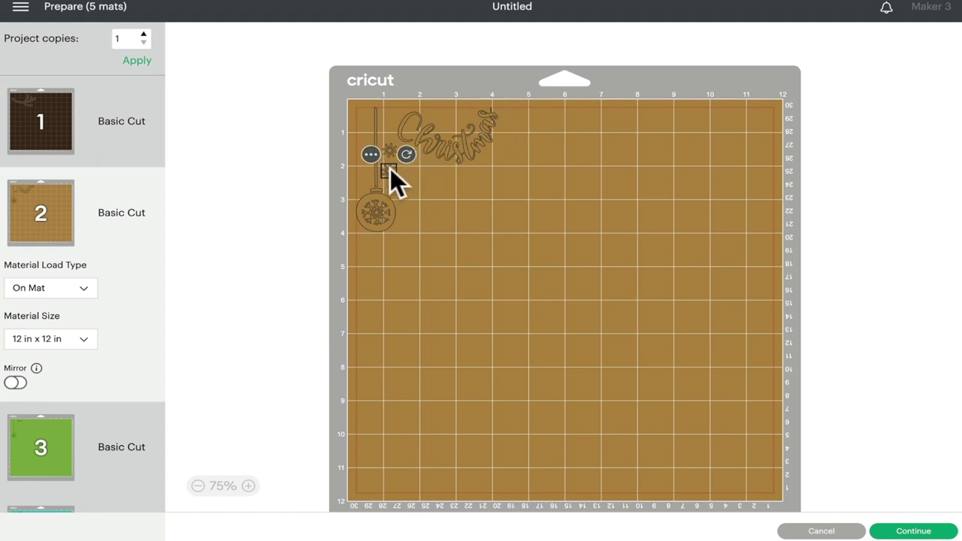
- On the green mat, move the small star and two snowflakes next to the ornament hanger
left_click(36, 447)
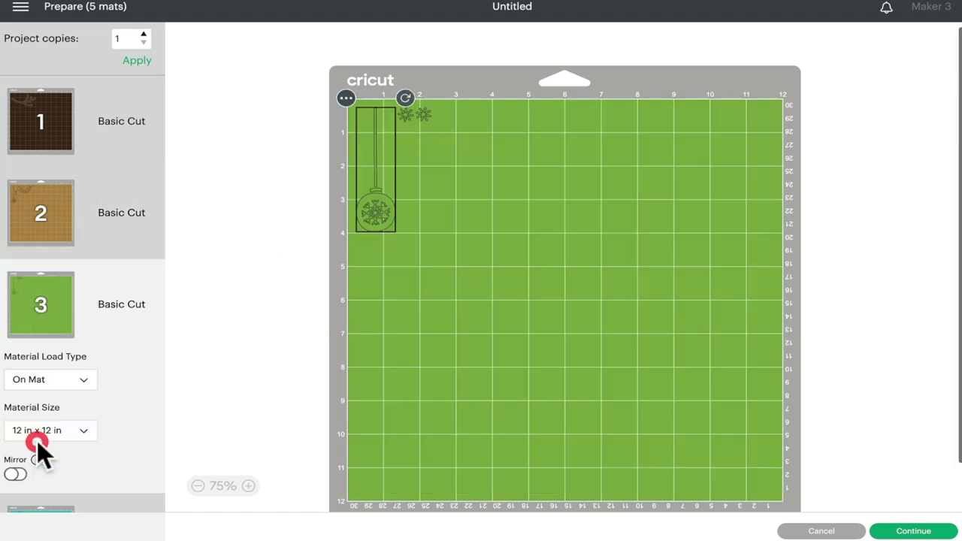
left_click(431, 159)
left_click_drag(407, 116, 359, 157)
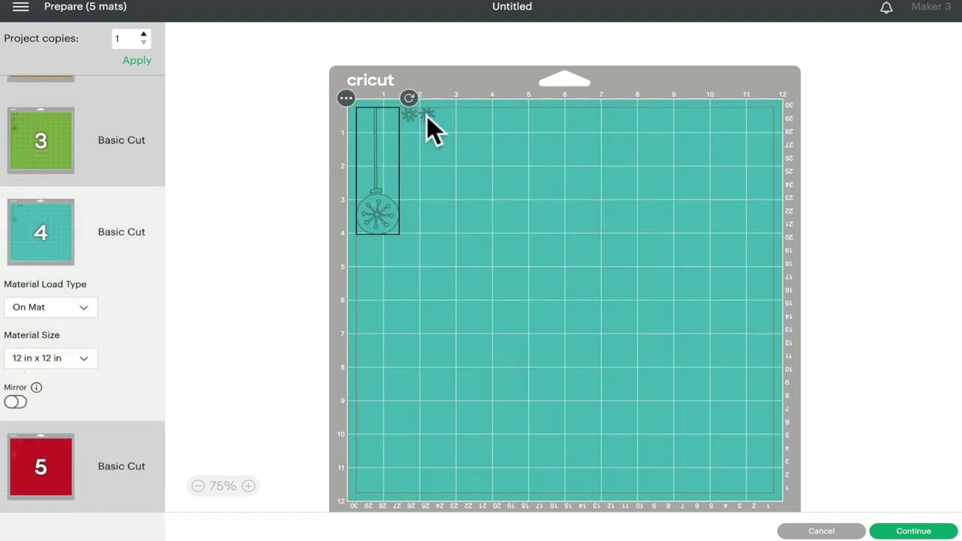
left_click_drag(428, 116, 390, 169)
left_click_drag(409, 117, 362, 158)
left_click(487, 188)
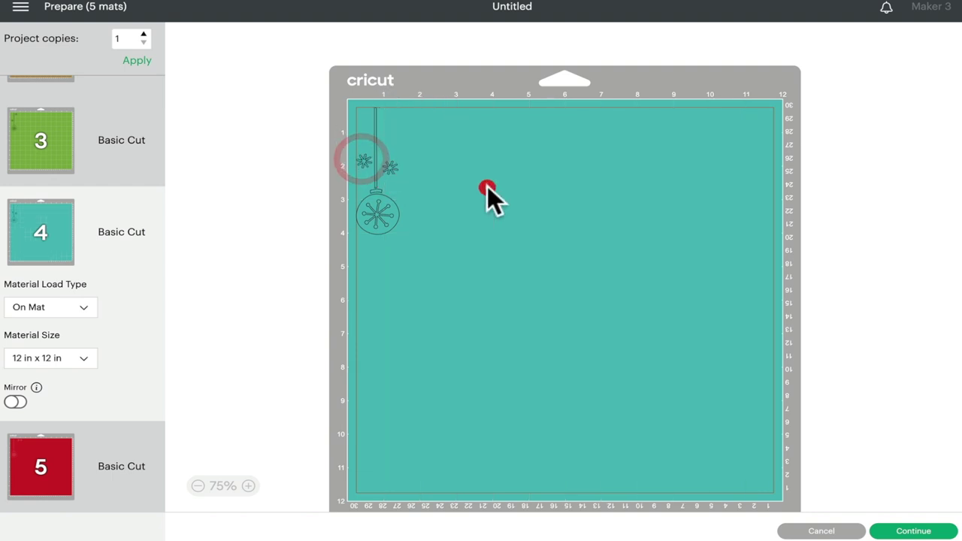
left_click(67, 466)
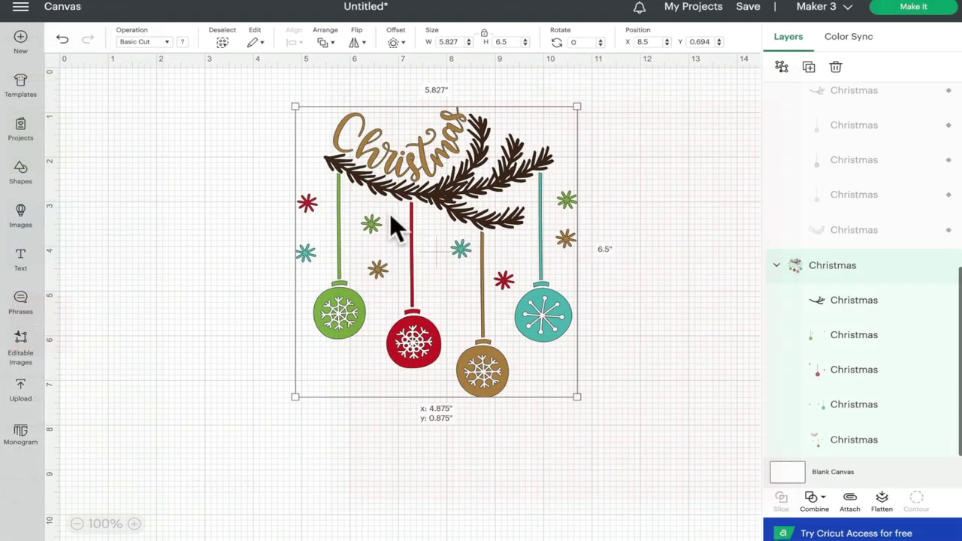
- Send the grouped design to Make It, review its gold, green, teal and red mats, then cancel
left_click(358, 219)
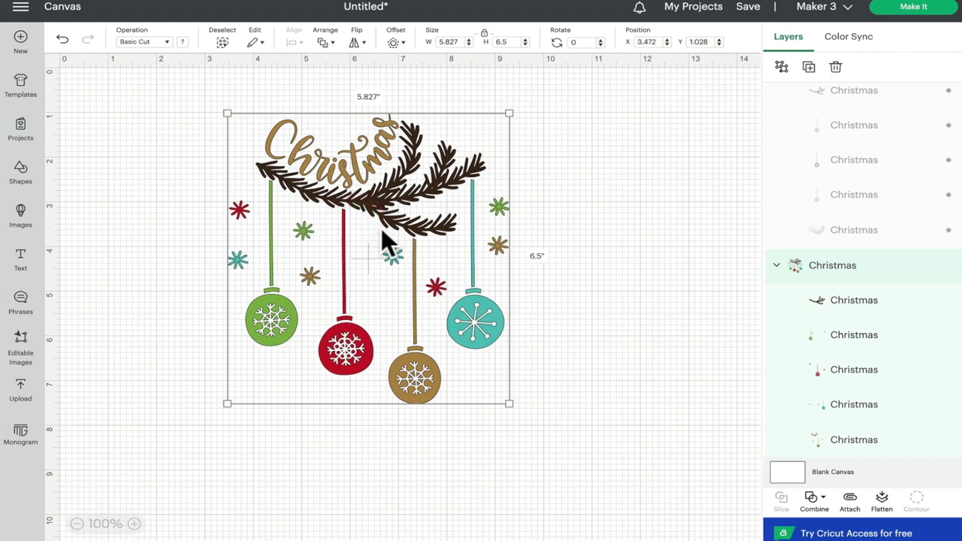
left_click(913, 7)
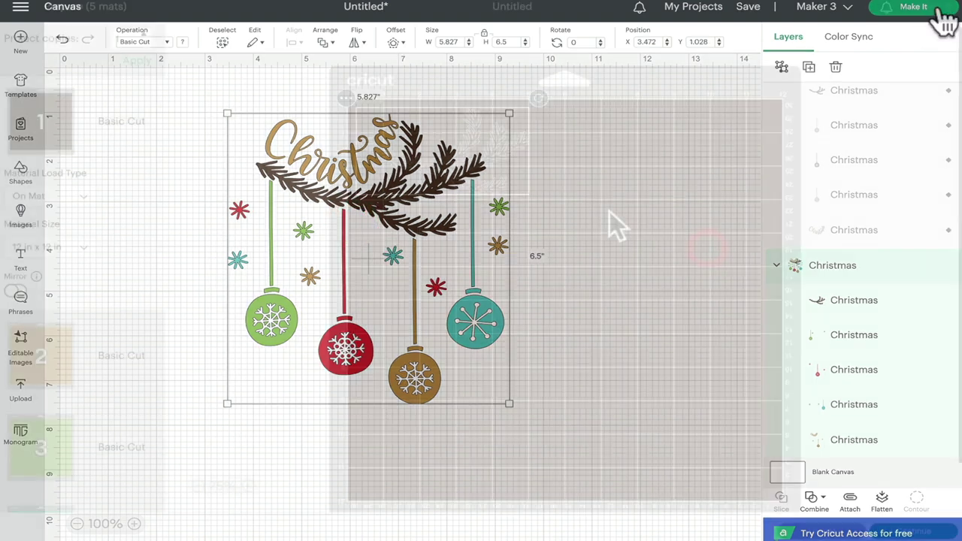
left_click(13, 369)
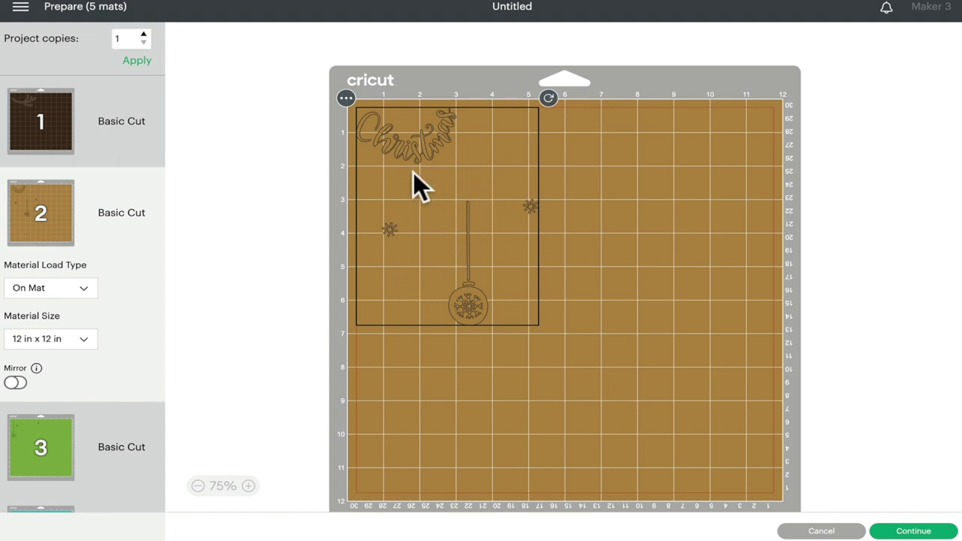
left_click(69, 433)
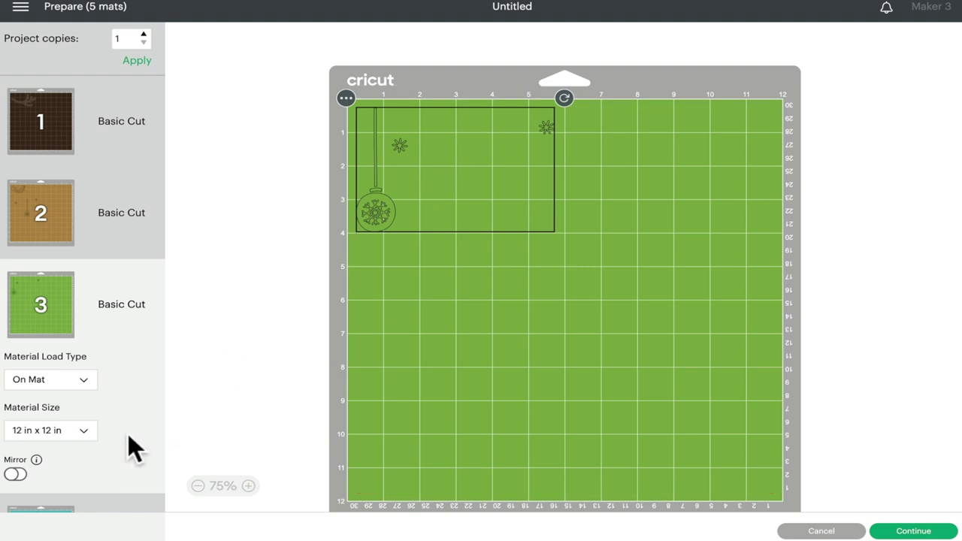
scroll(128, 434, "down", 3)
left_click(48, 417)
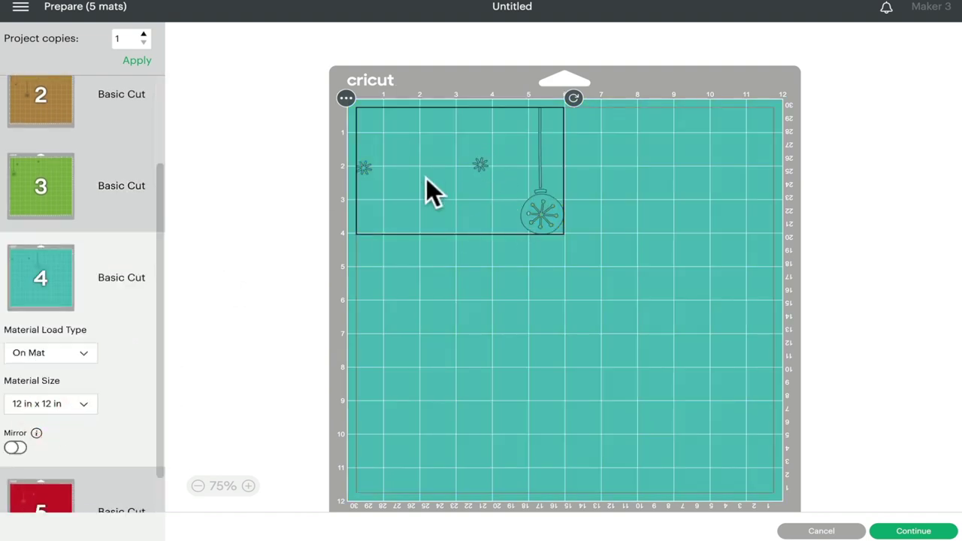
scroll(11, 475, "down", 1)
left_click(42, 465)
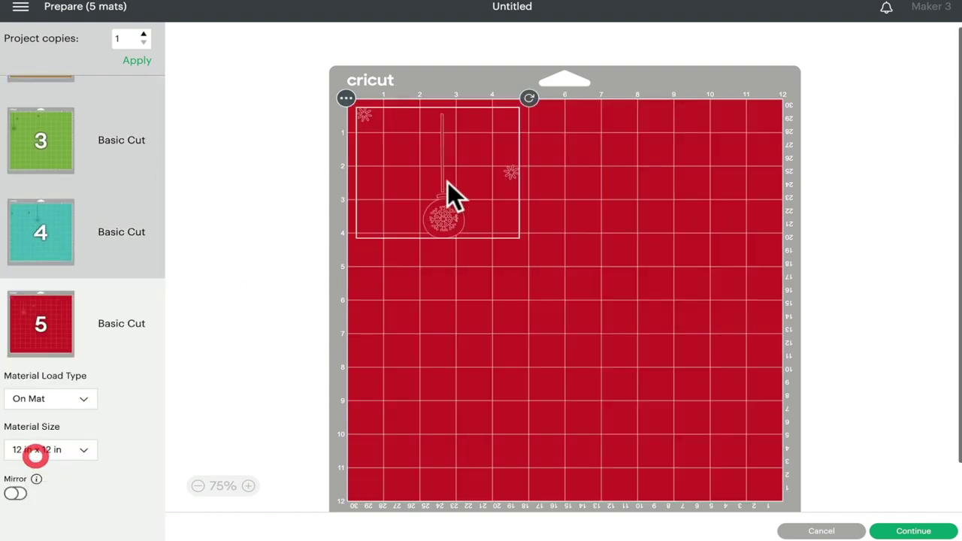
left_click(821, 530)
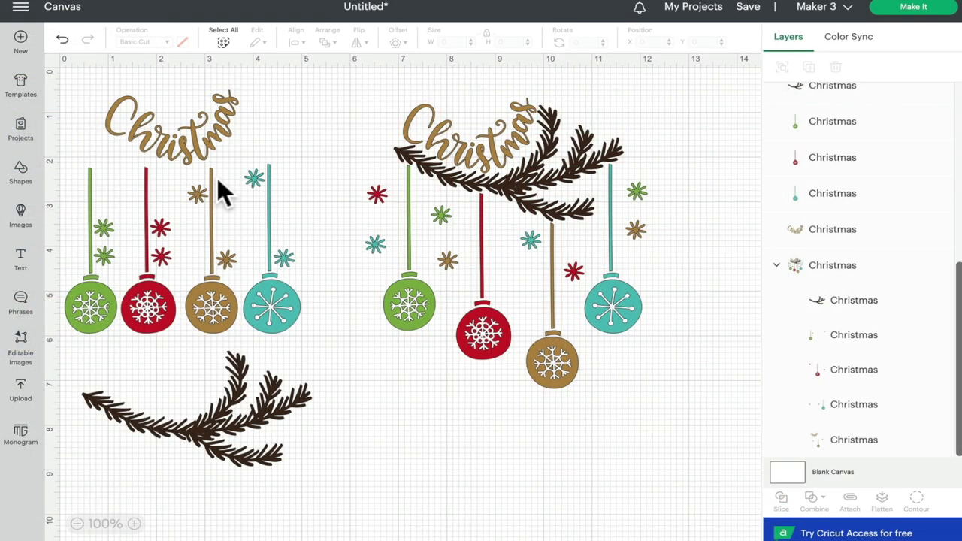